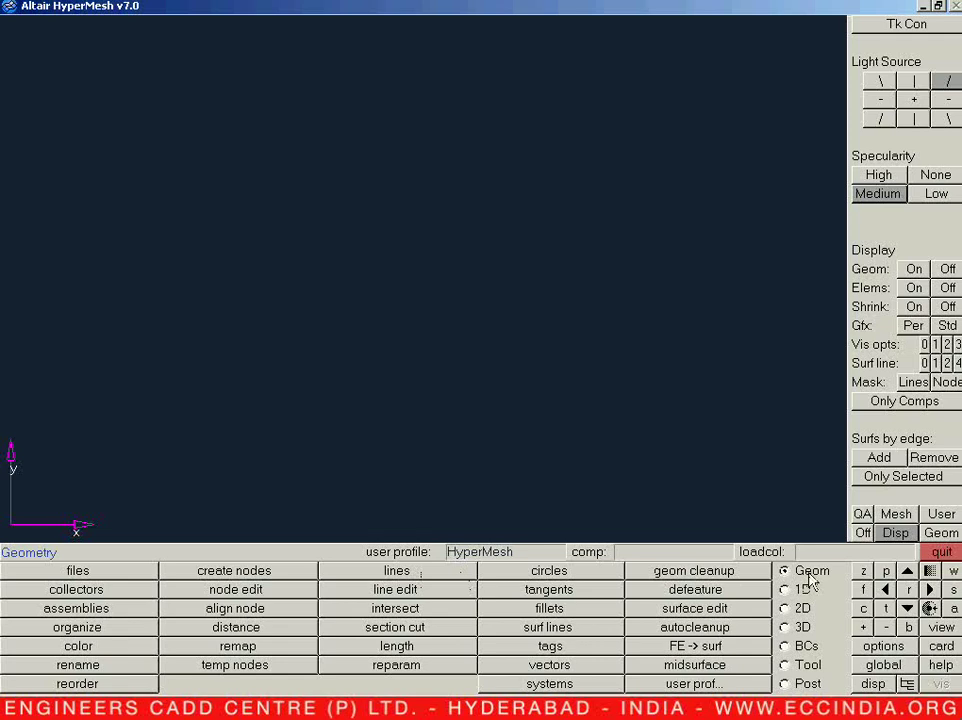
click(403, 574)
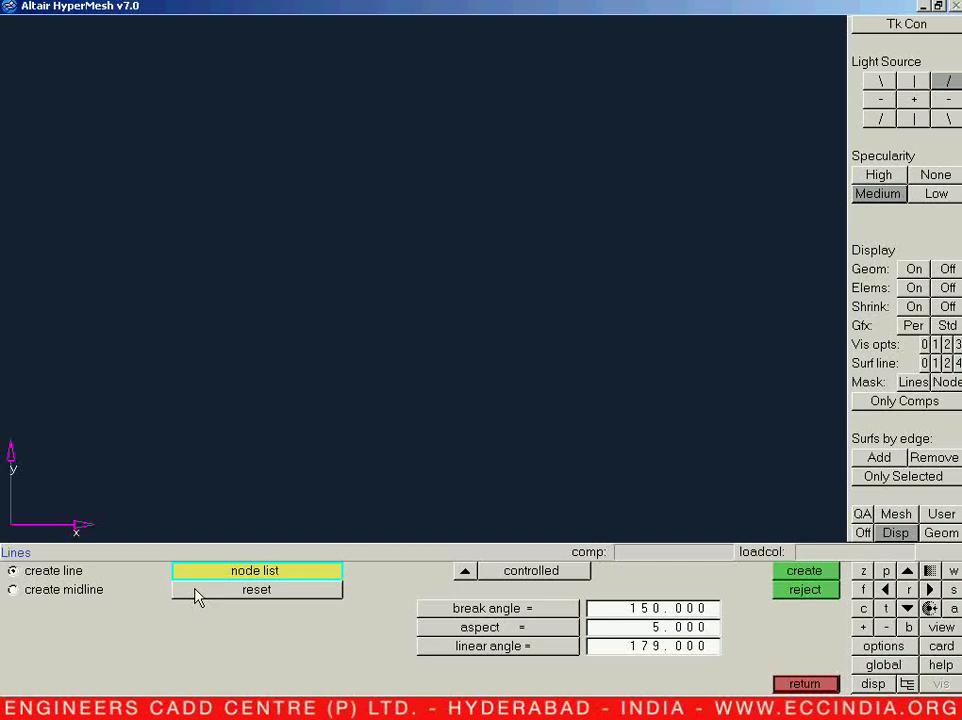
key(Escape)
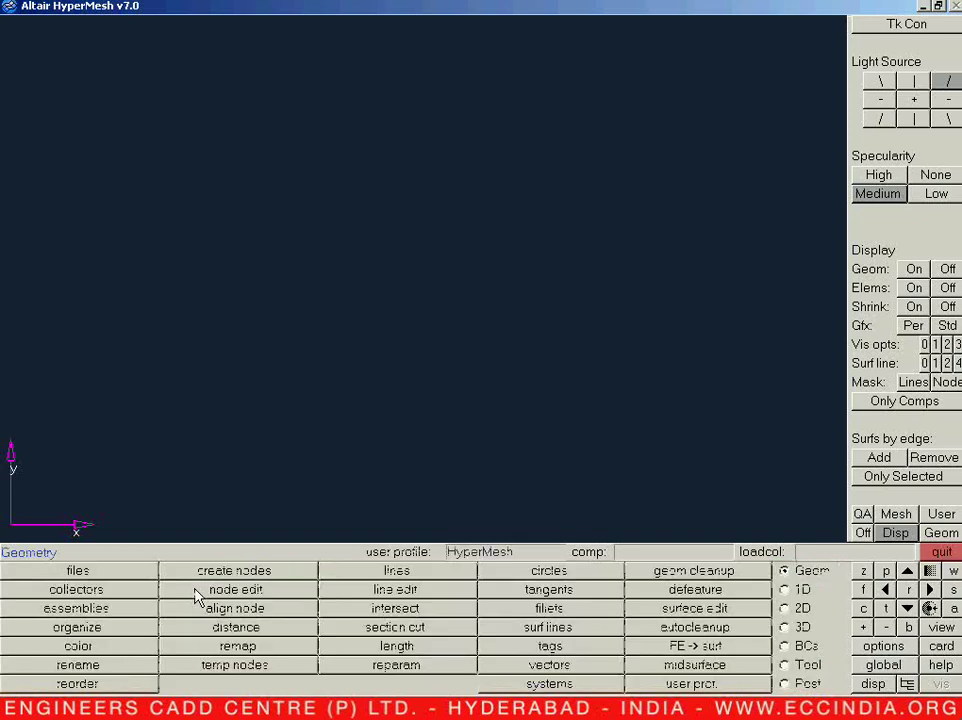
Create ten nodes freely spread over the graphics area on a plane normal to the z-axis
key(F8)
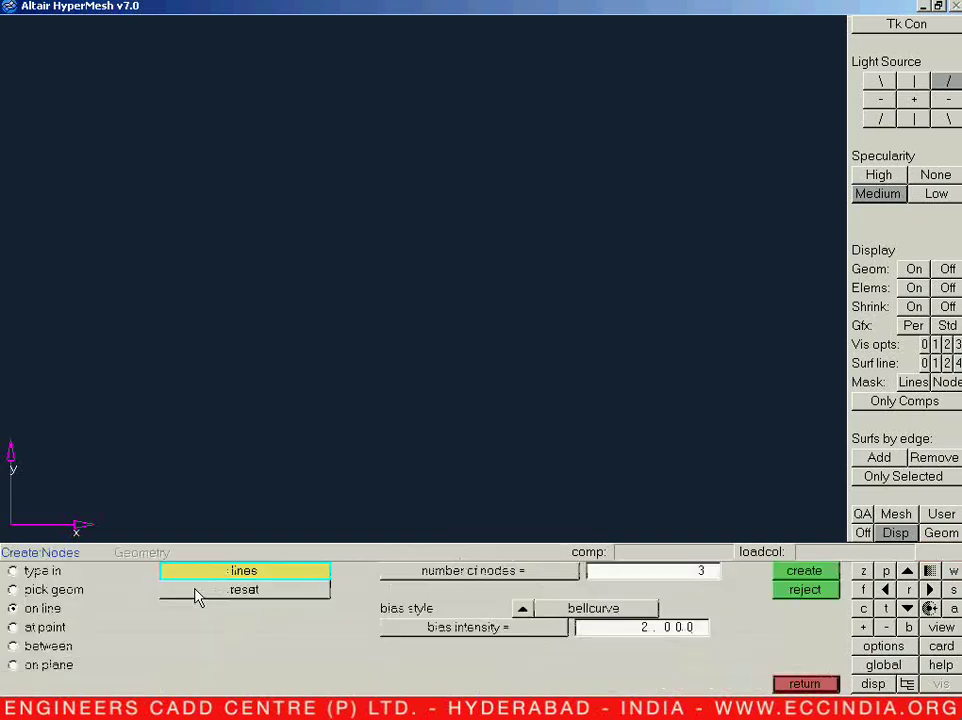
click(44, 665)
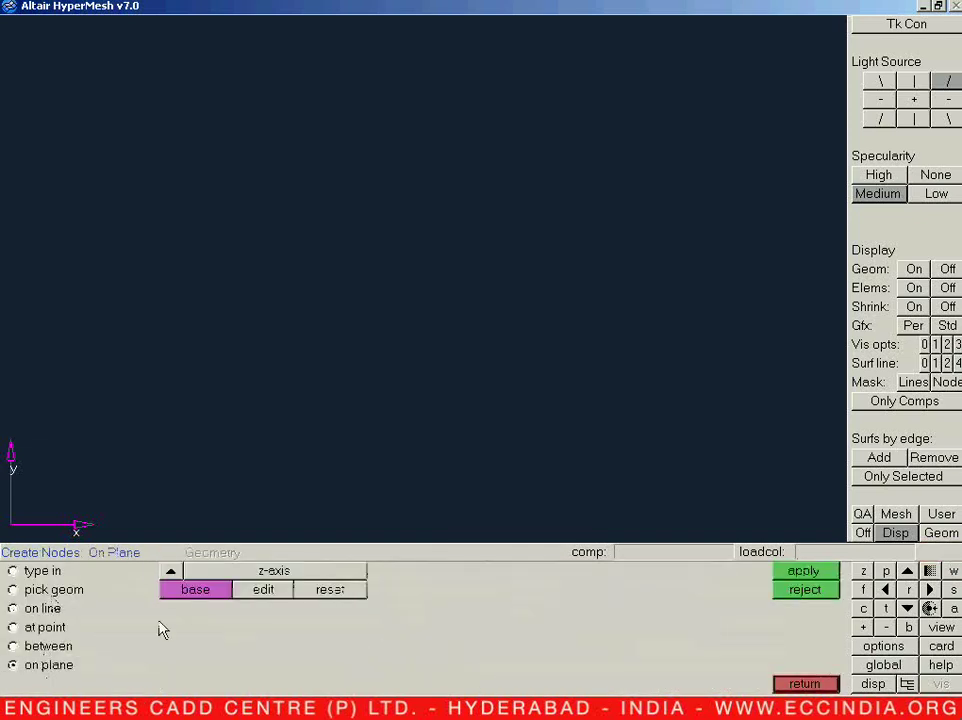
click(253, 594)
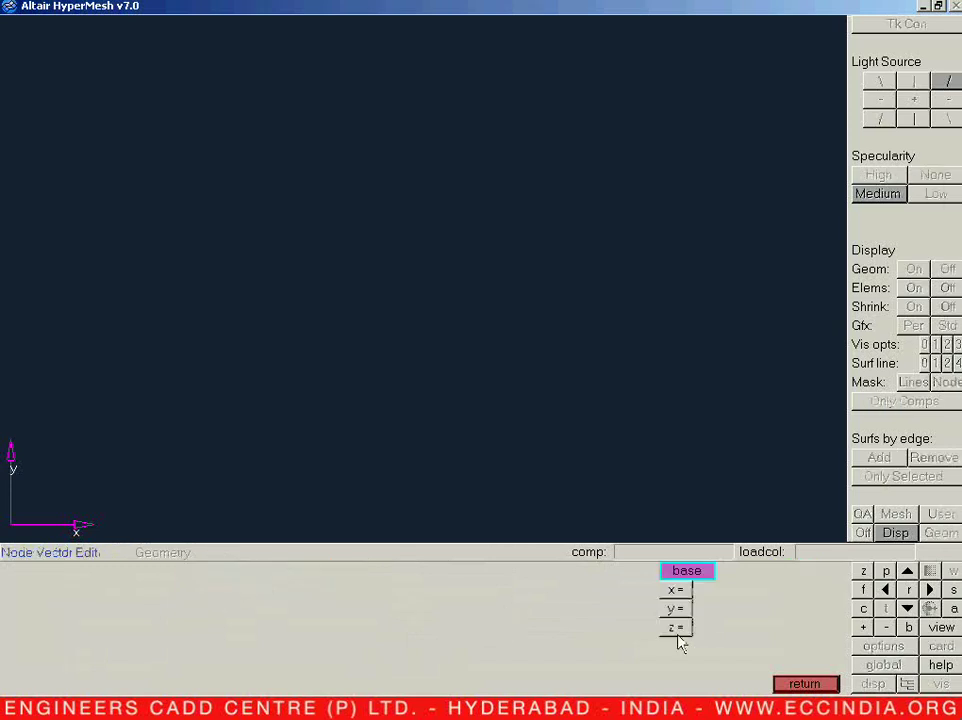
click(805, 683)
click(803, 571)
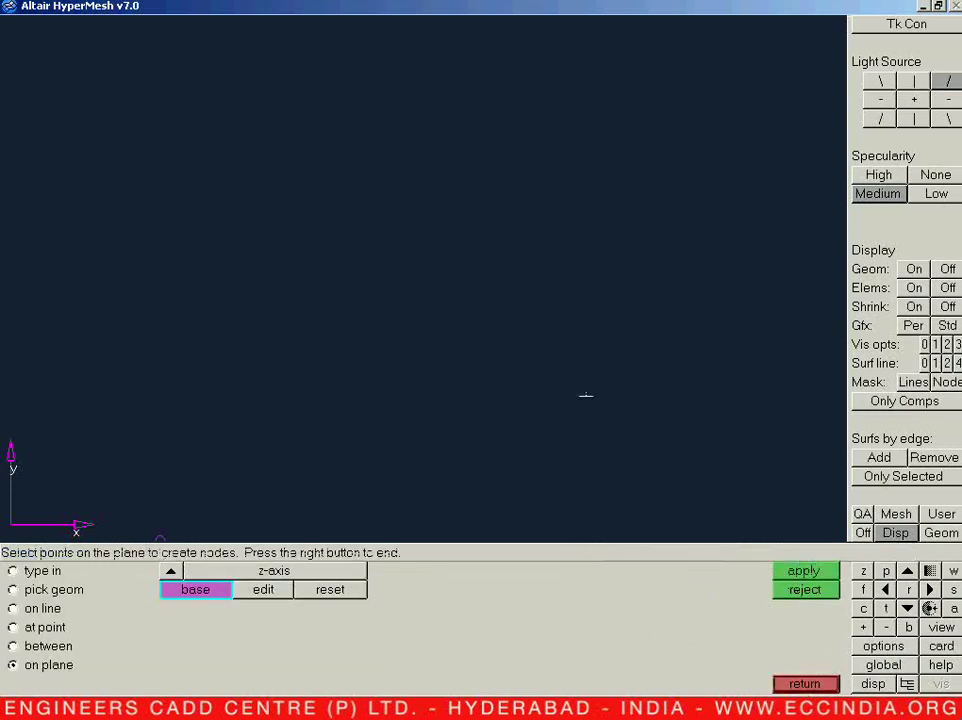
click(90, 332)
click(162, 142)
click(401, 150)
click(391, 446)
click(659, 150)
click(684, 457)
click(153, 82)
click(665, 105)
click(119, 463)
click(703, 363)
right_click(218, 402)
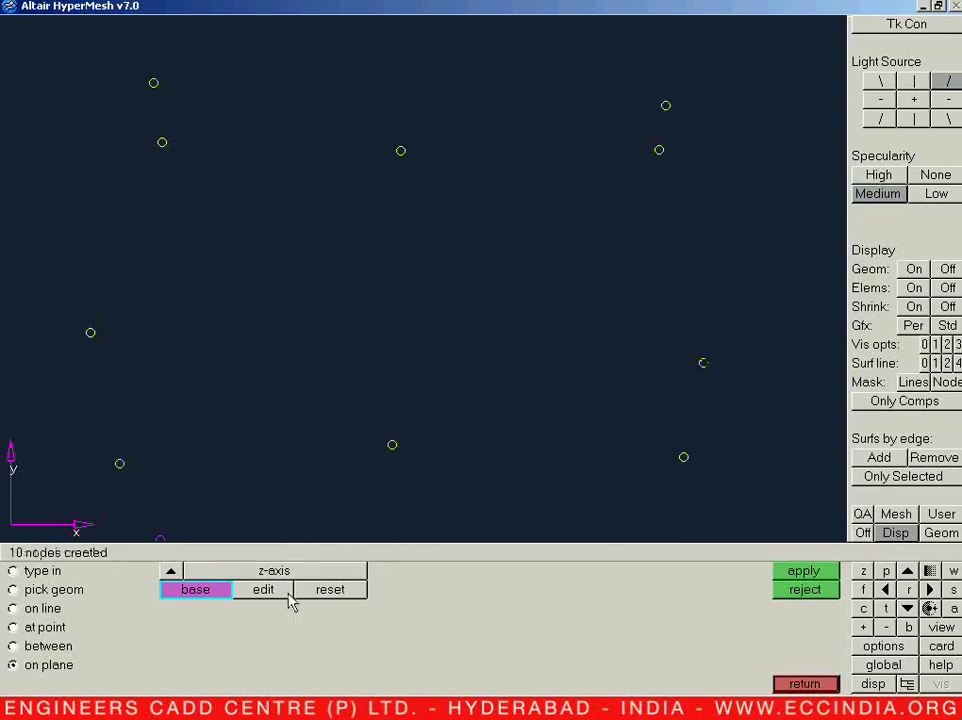
middle_click(443, 477)
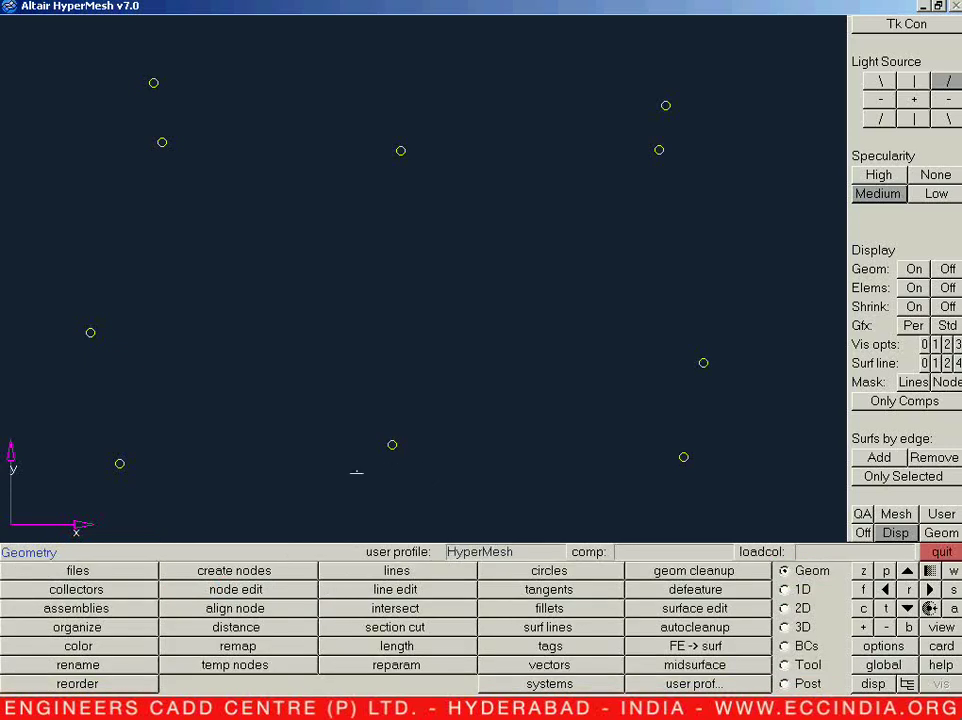
Start creating lines from a node list with the line type set to linear
click(363, 571)
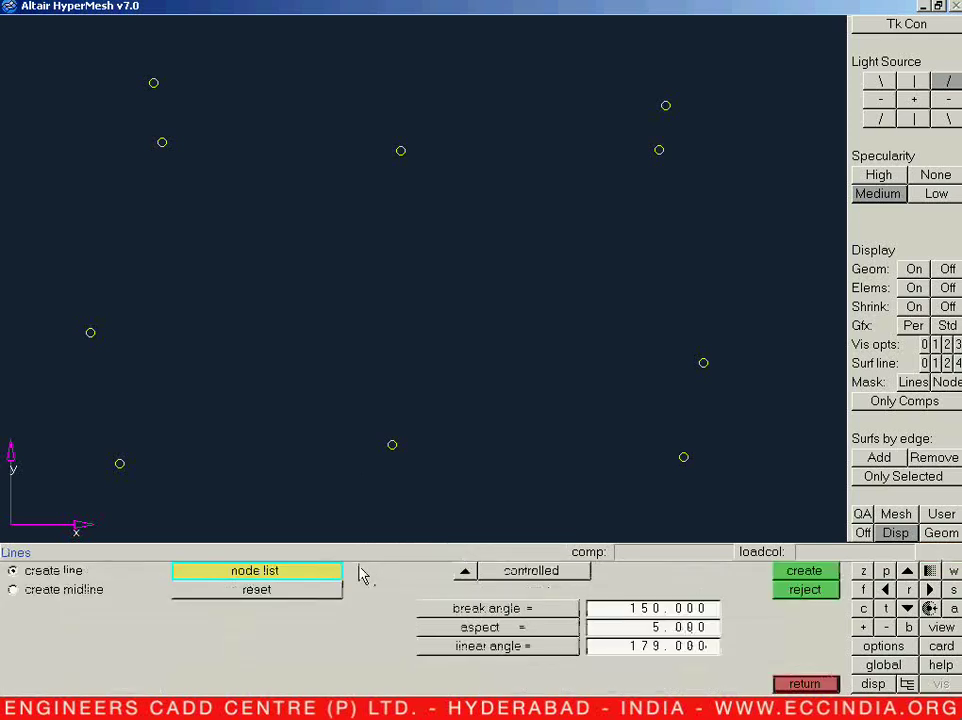
click(464, 573)
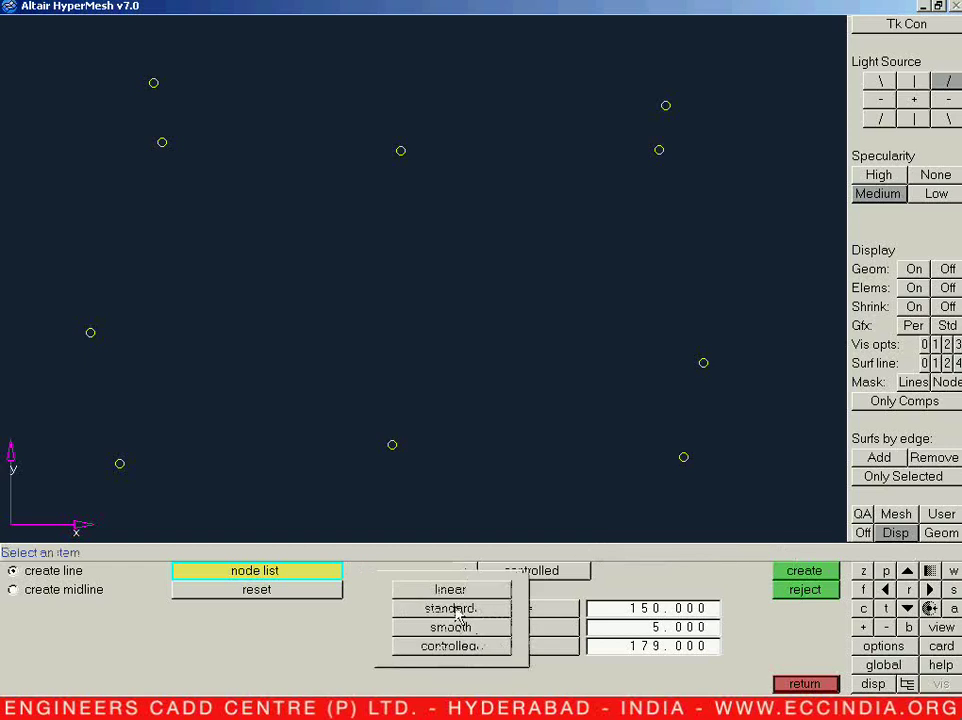
click(459, 594)
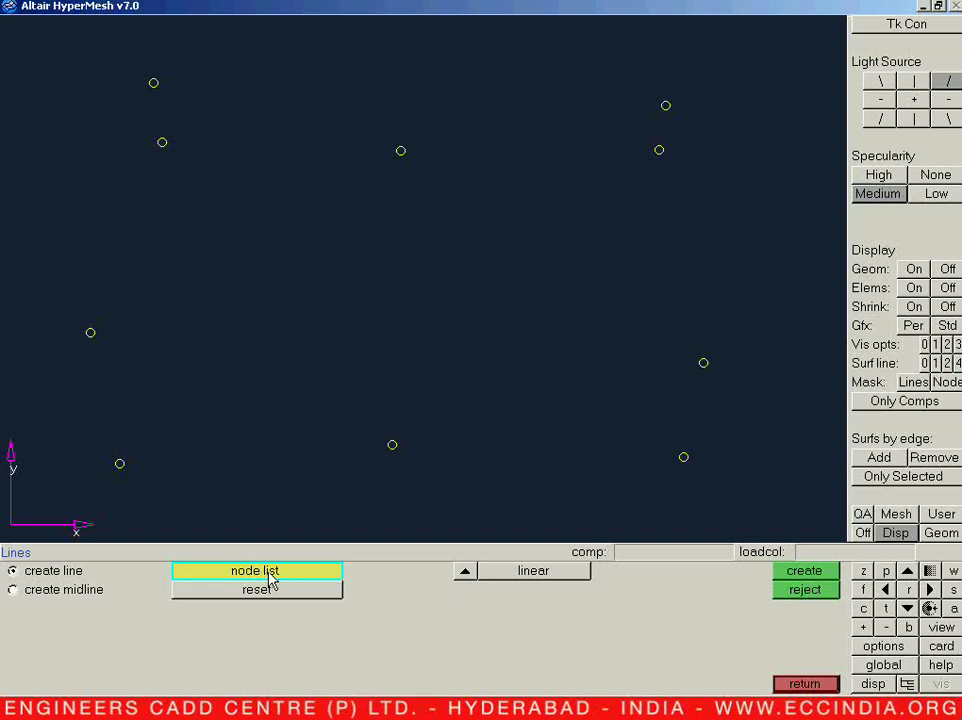
click(464, 570)
Pick the inner upper-left node and the upper-middle node individually, and deselect both with a window
click(161, 144)
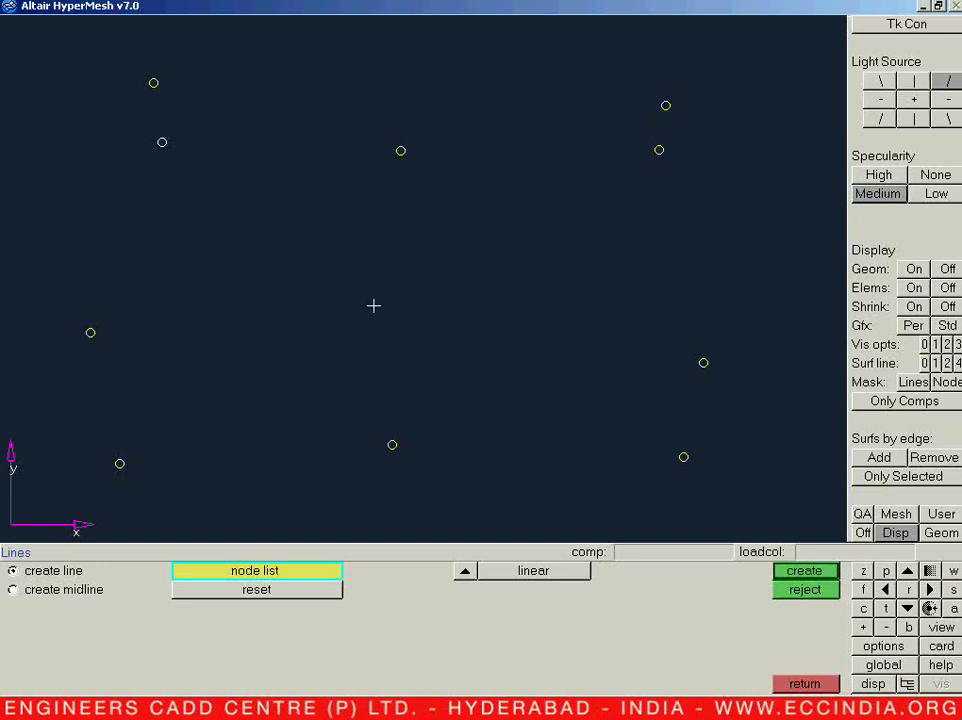
click(400, 151)
click(400, 152)
shift+right_drag(116, 103, 466, 284)
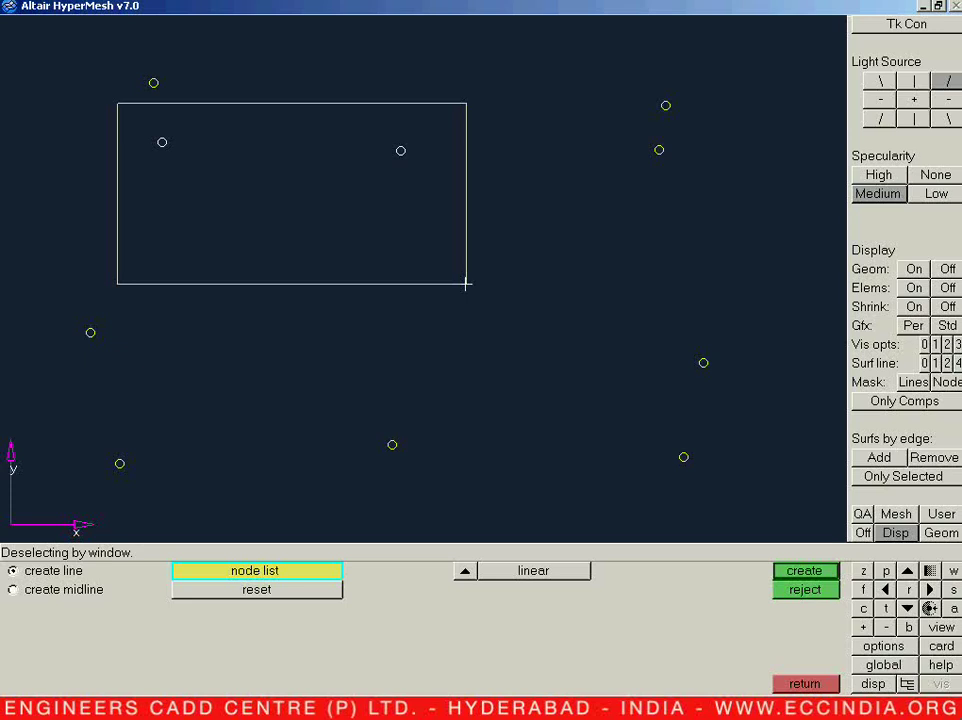
shift+right_drag(466, 284, 466, 284)
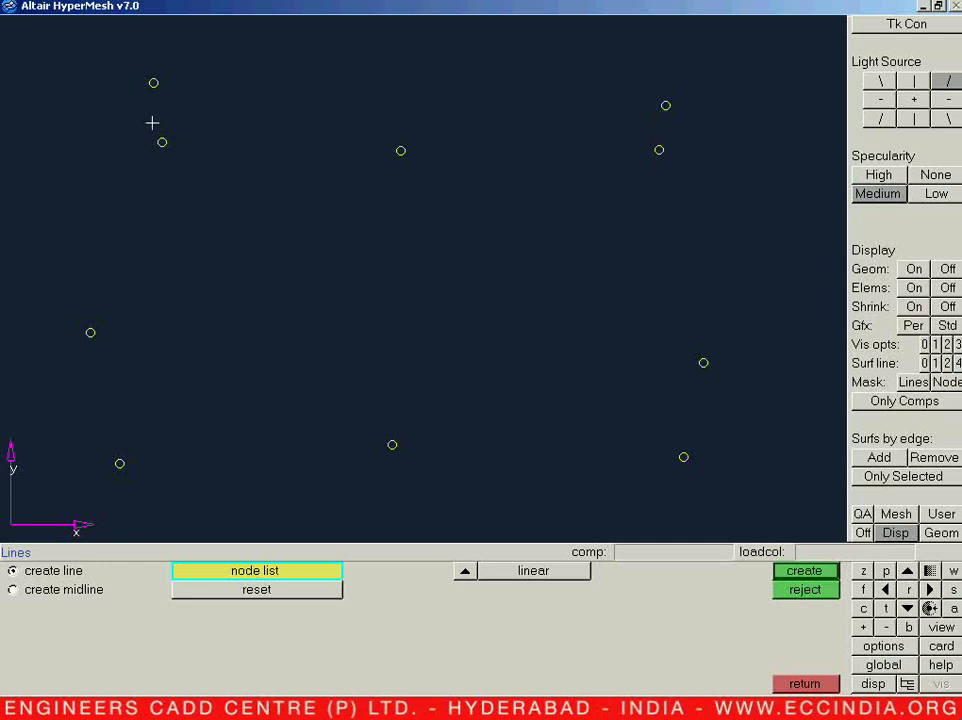
Window-select the inner upper-left and upper-middle nodes one at a time, and reset the node list
shift+drag(140, 124, 224, 152)
shift+drag(358, 116, 422, 174)
click(277, 600)
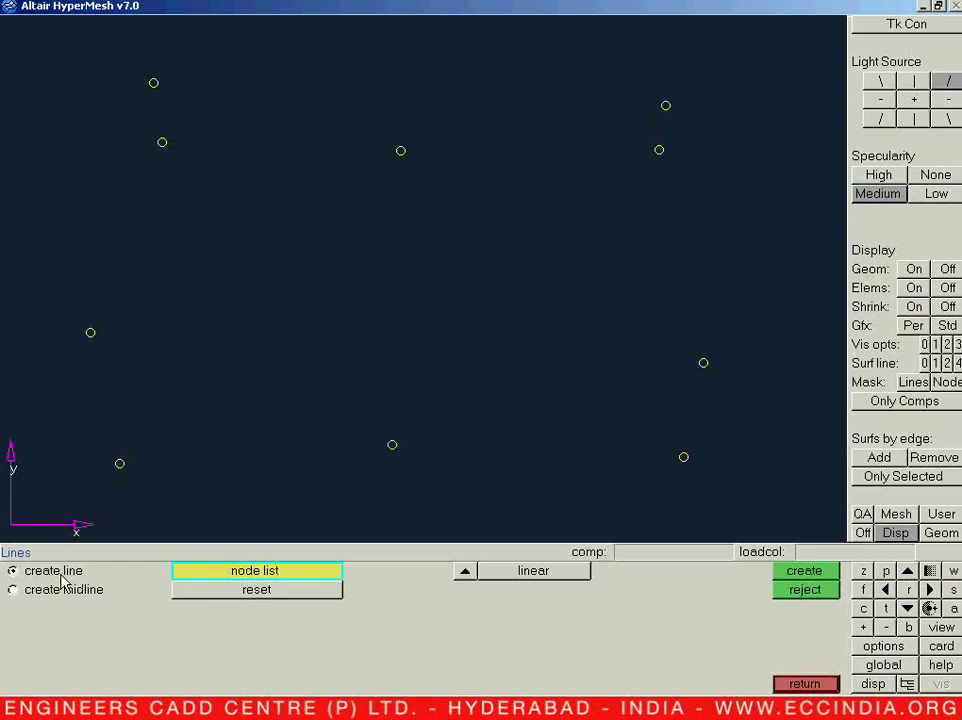
Create a linear line between the inner upper-left node and the upper-middle node
click(163, 142)
click(401, 151)
click(815, 576)
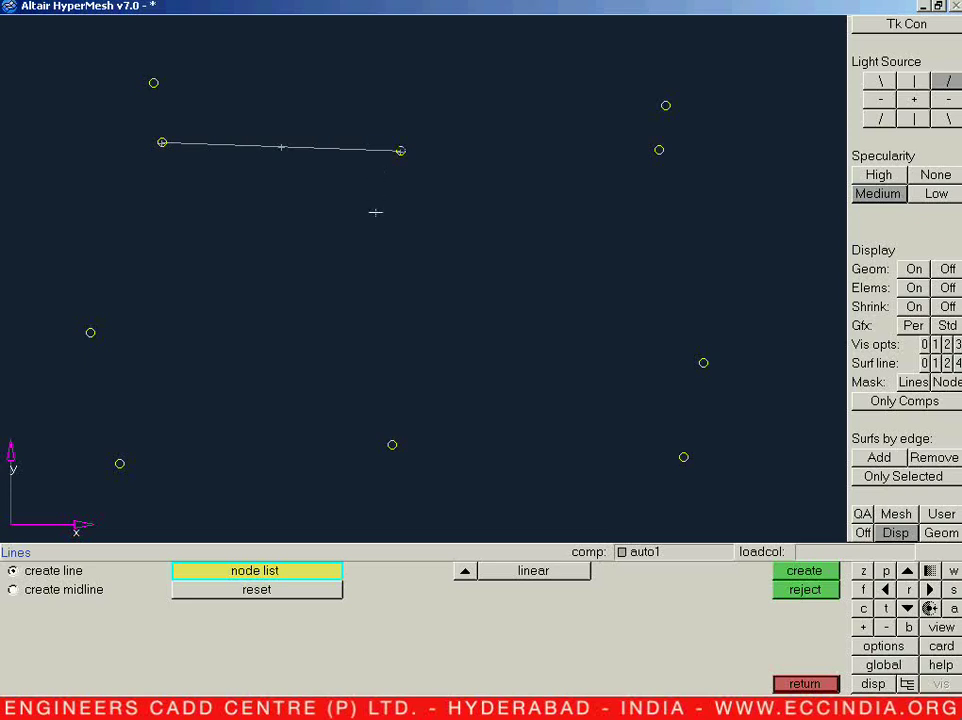
key(super)
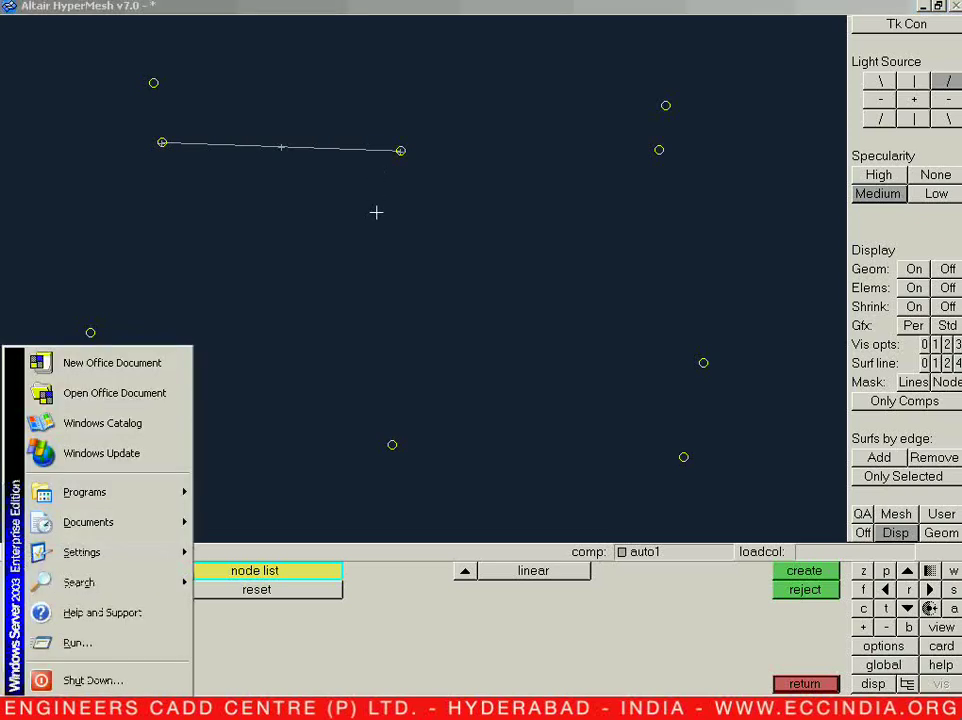
key(Escape)
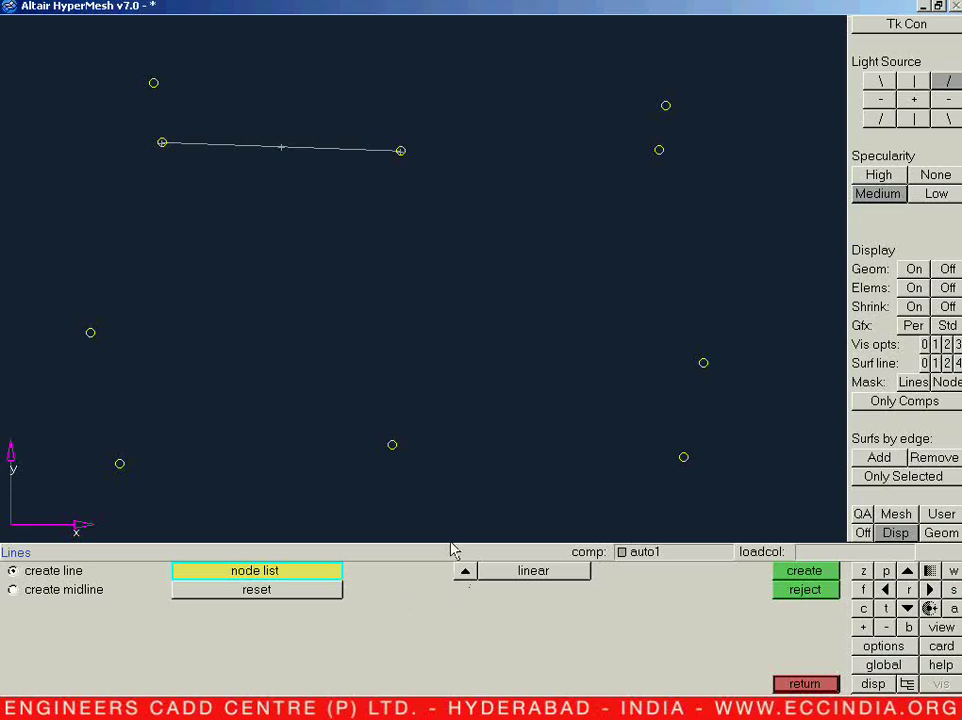
Create a linear line through four nodes: lower-left, lower-middle, and the lower and upper of the upper-right pair
click(463, 578)
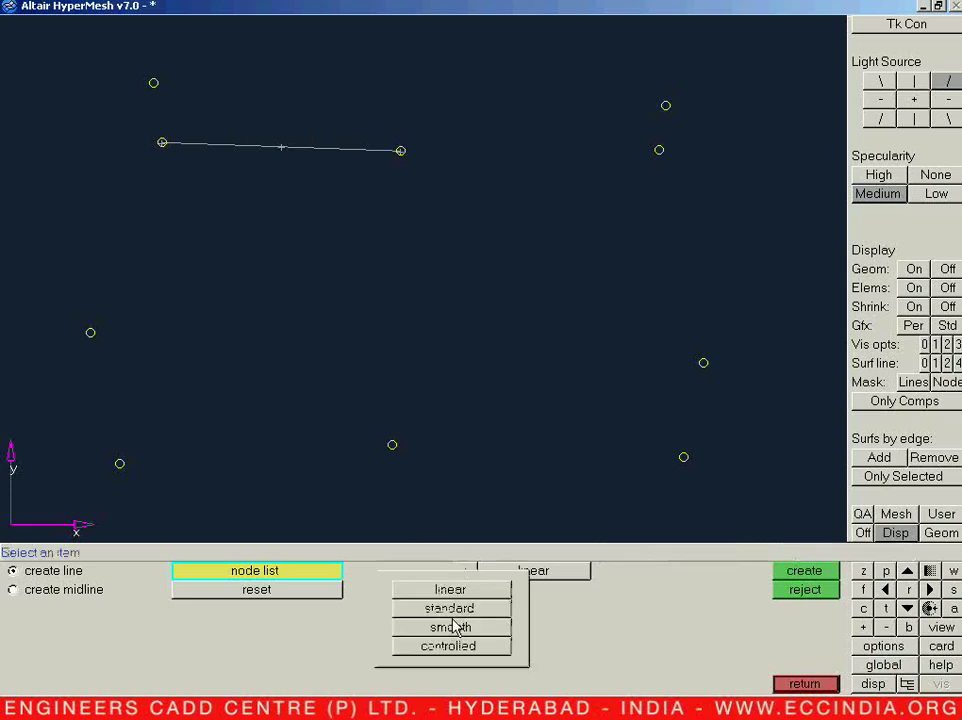
click(454, 628)
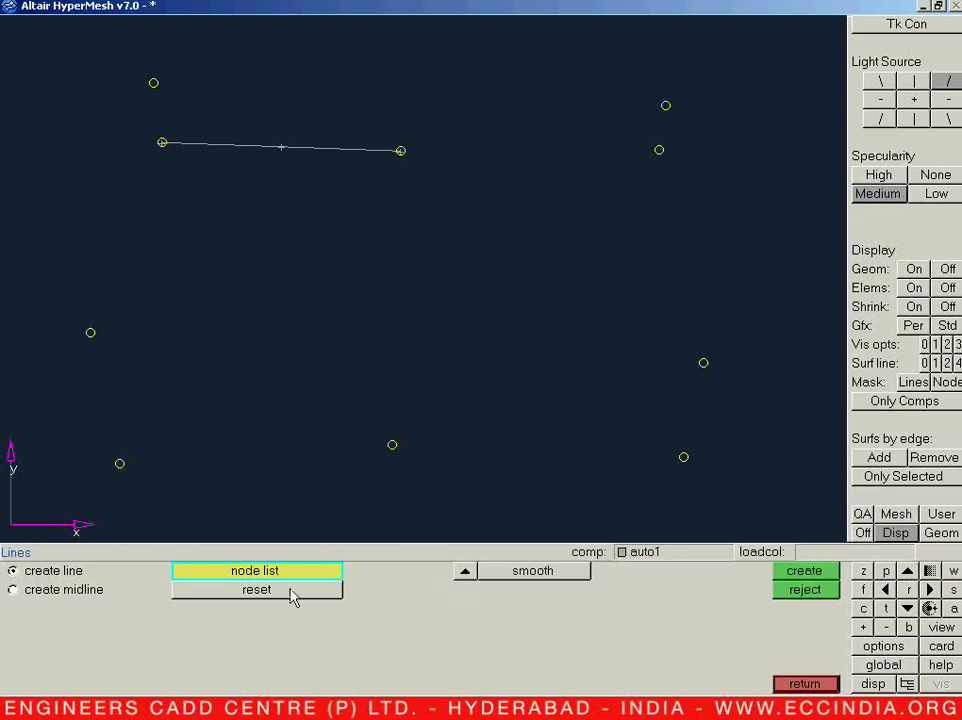
click(464, 571)
click(451, 527)
click(119, 464)
click(392, 444)
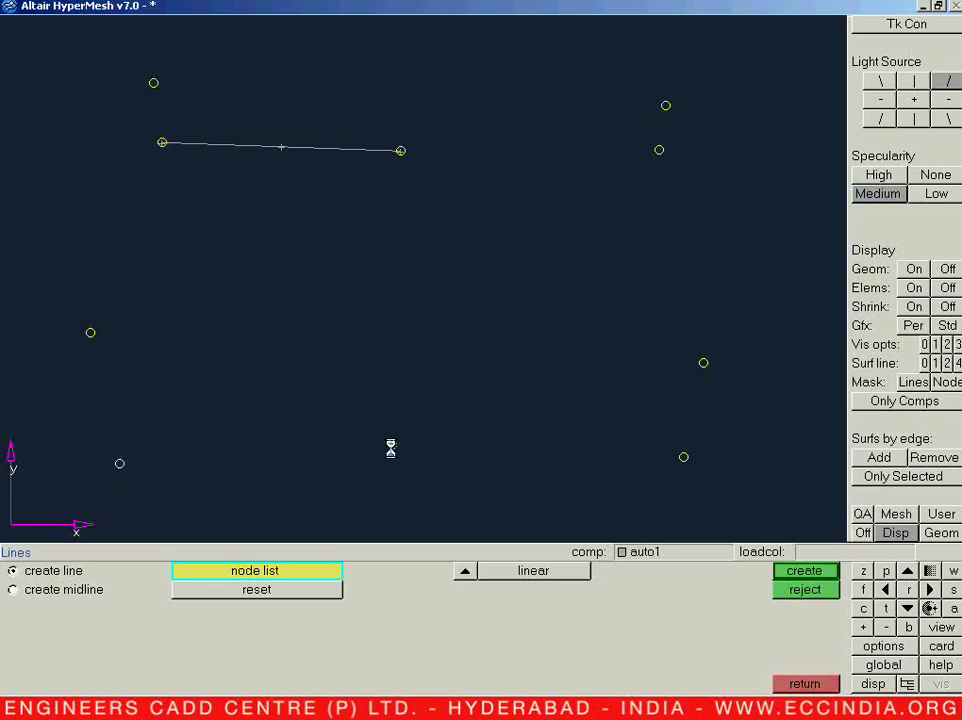
click(659, 151)
click(666, 106)
click(800, 570)
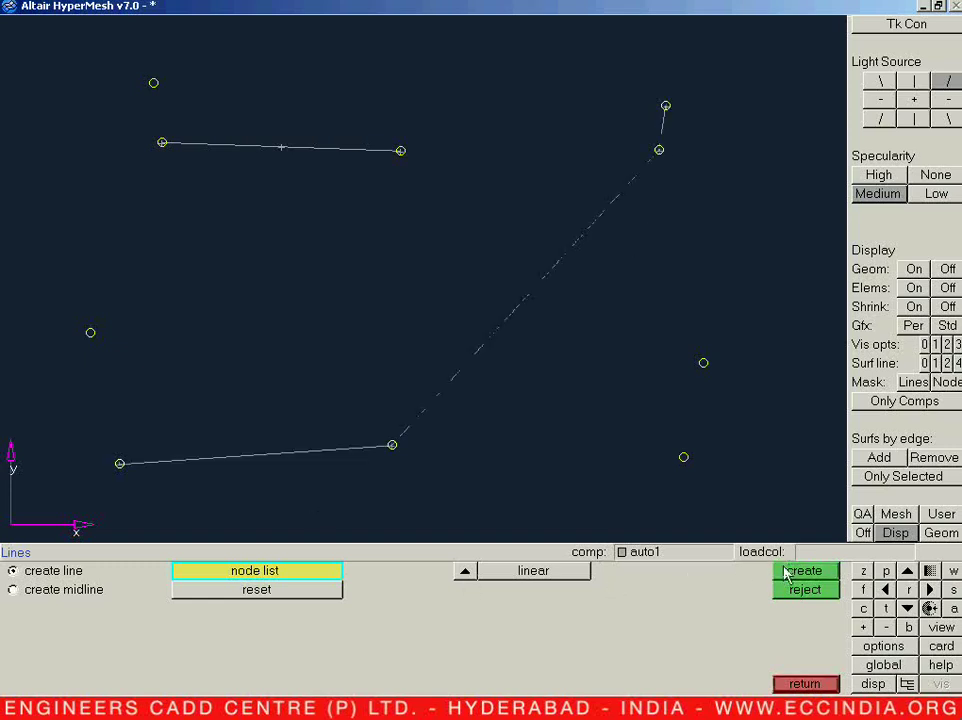
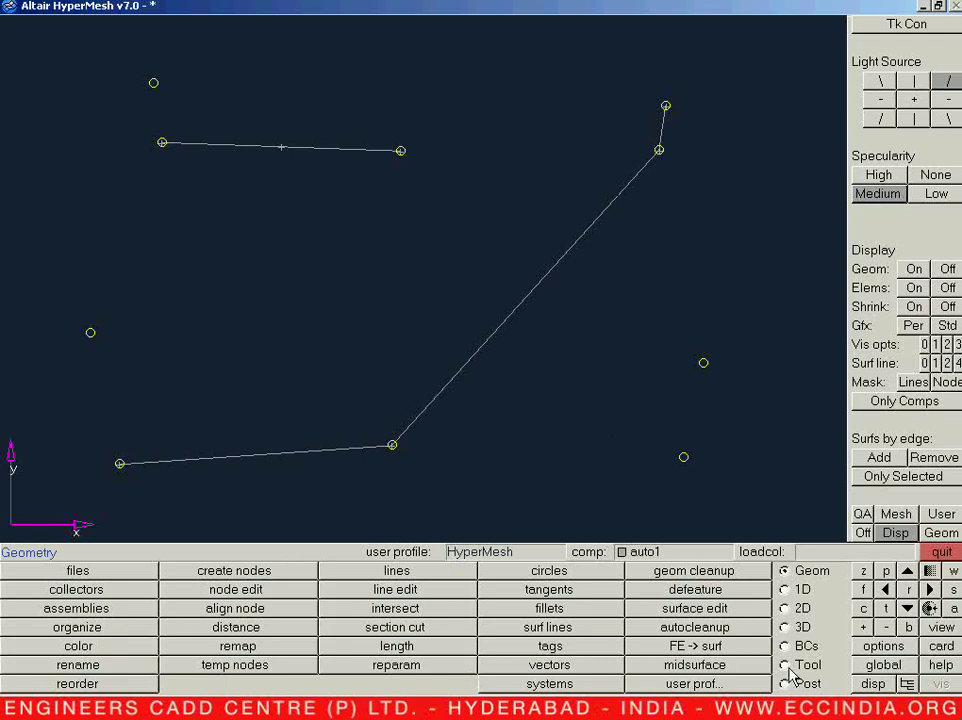
Start deleting entities, switch the entity type to comps, and set it back to lines
click(785, 665)
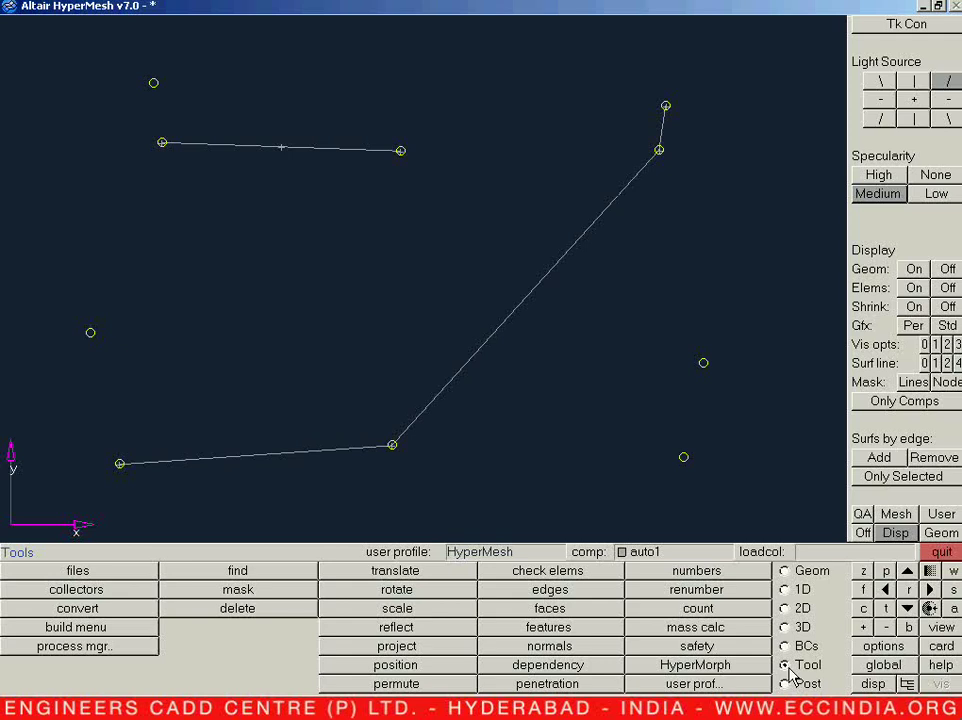
click(222, 616)
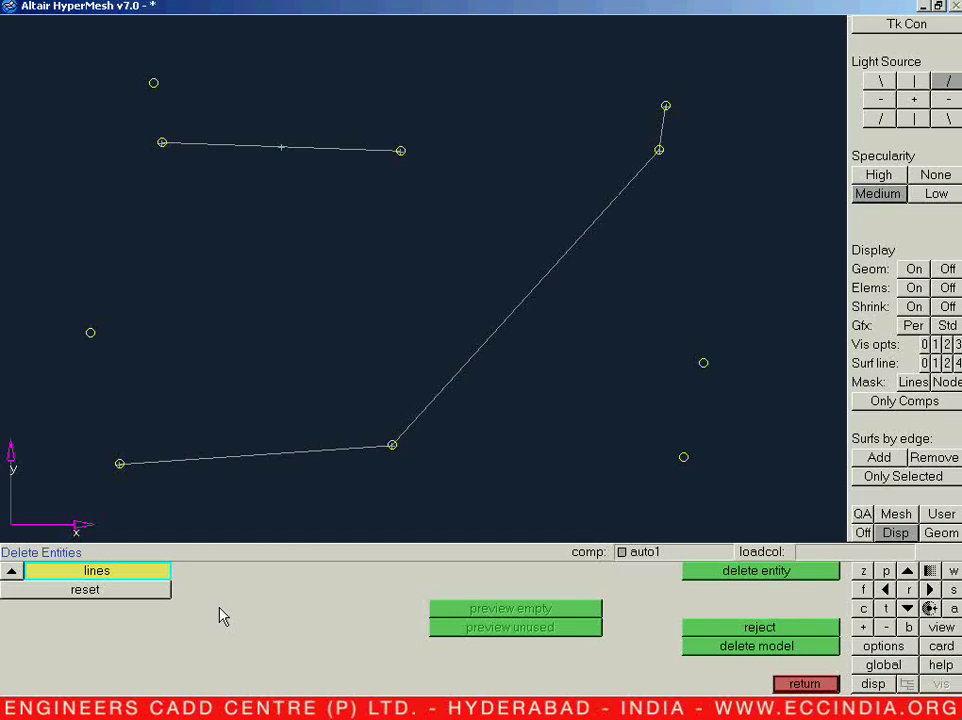
key(Escape)
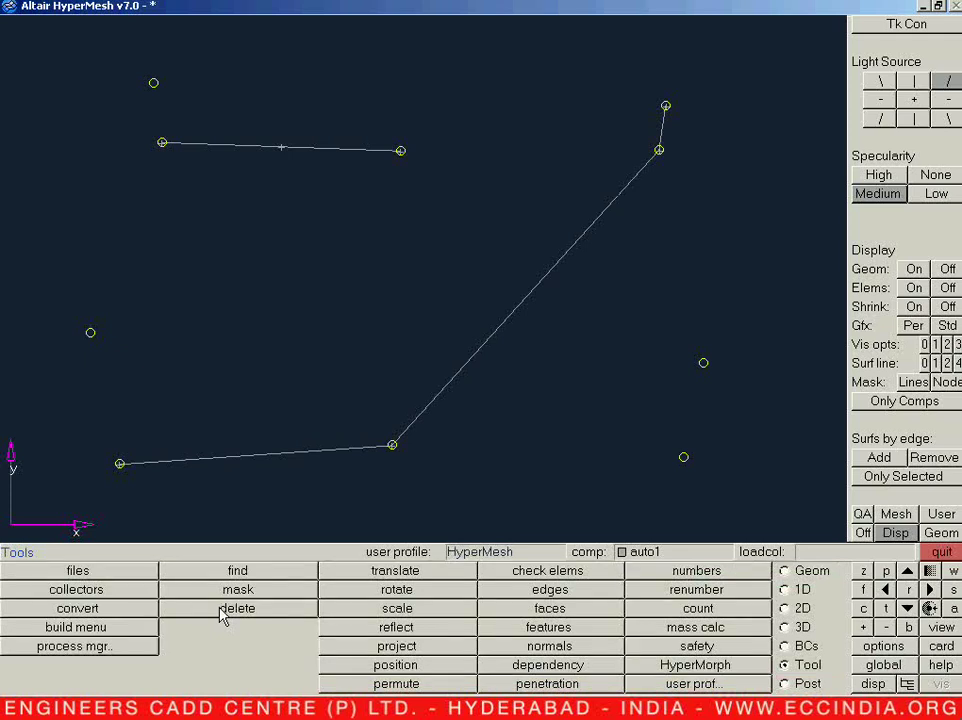
click(222, 612)
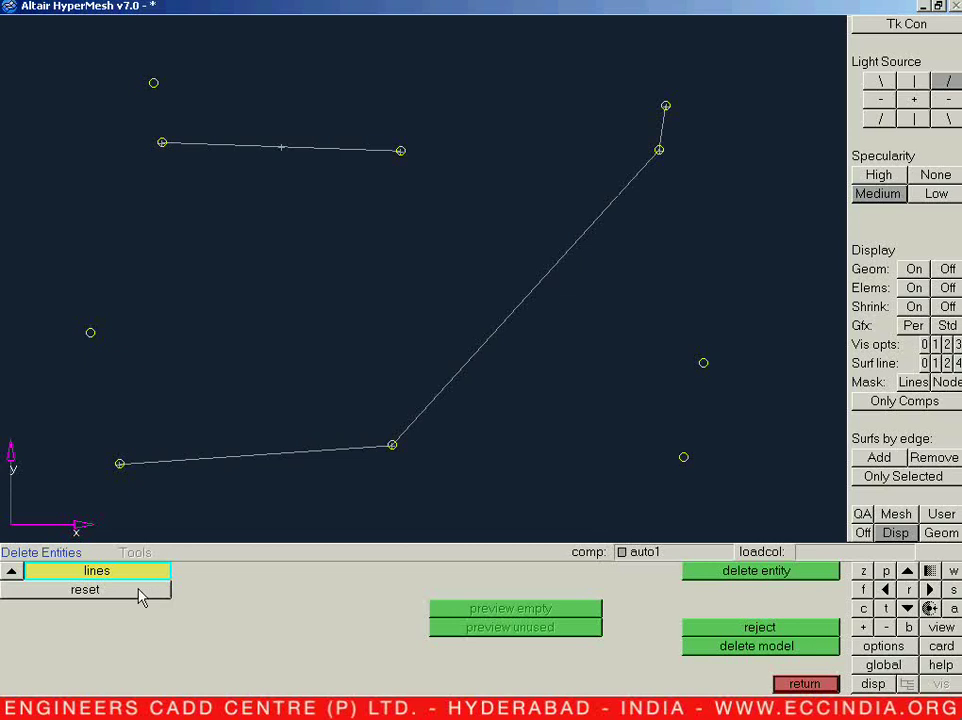
click(806, 682)
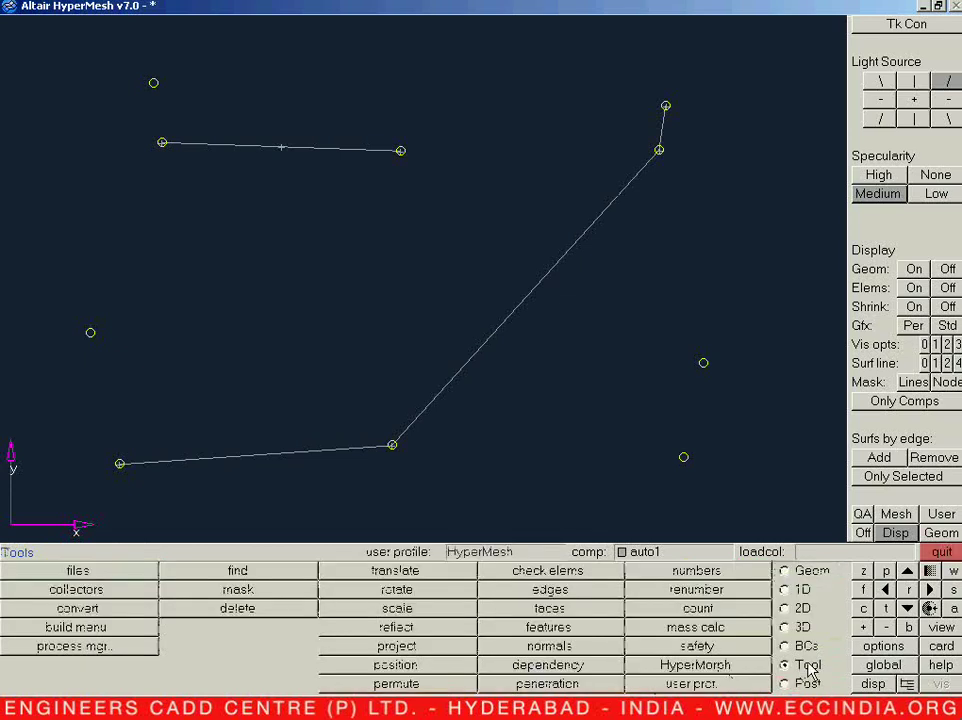
click(248, 621)
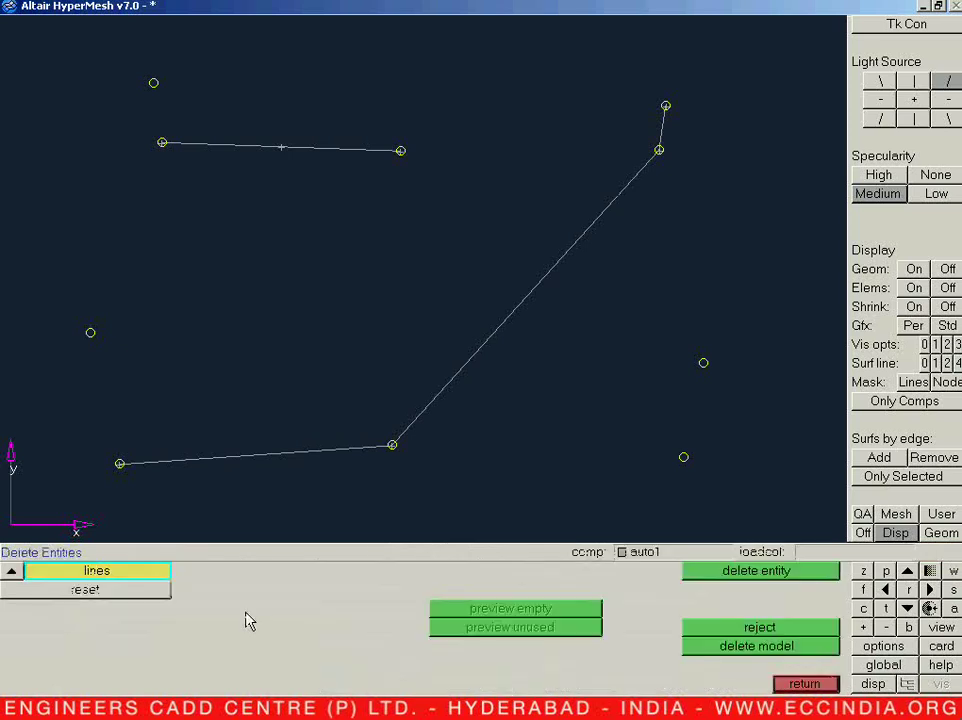
click(11, 571)
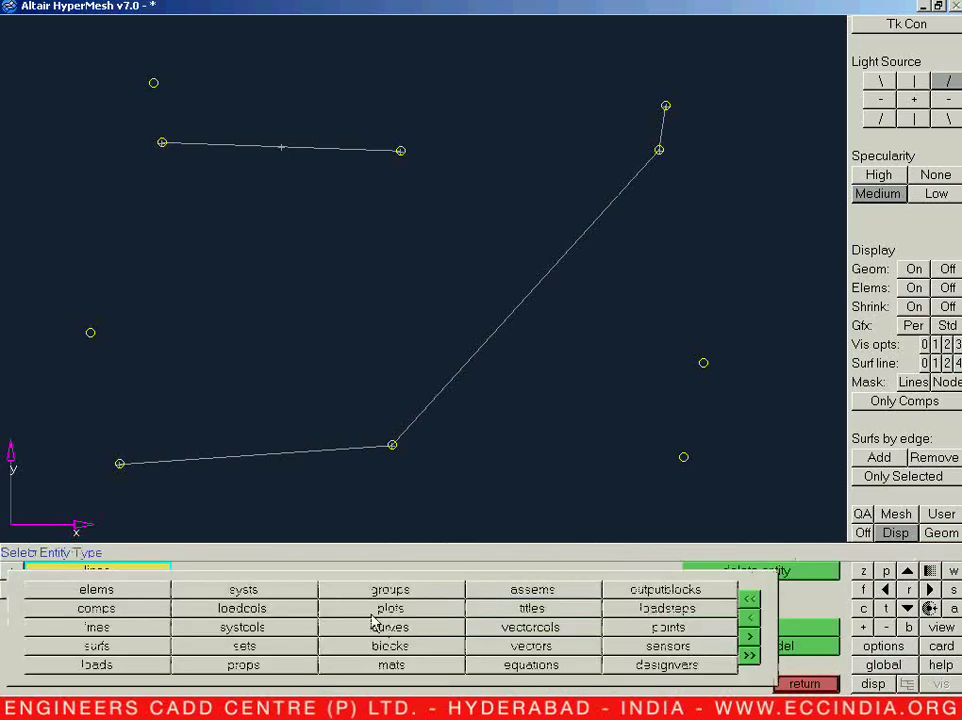
click(144, 608)
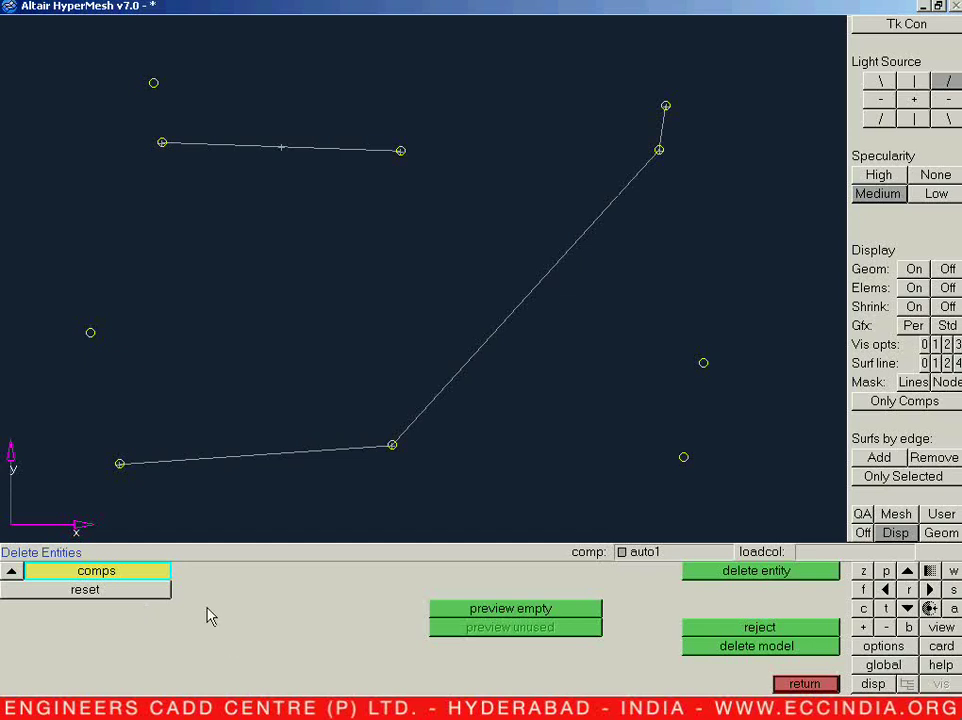
click(12, 574)
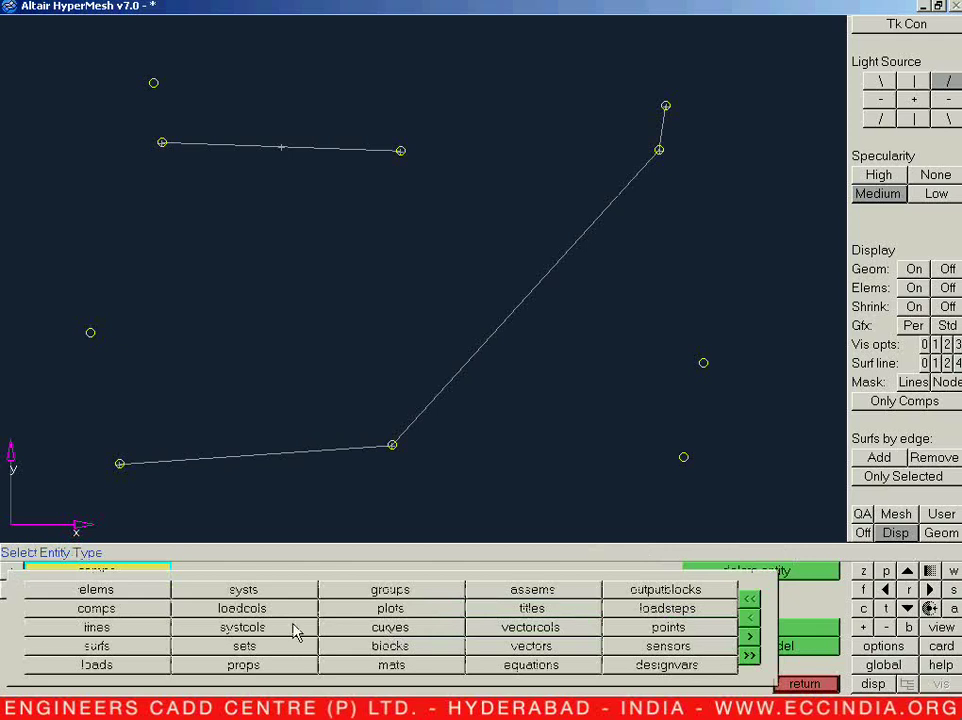
click(135, 630)
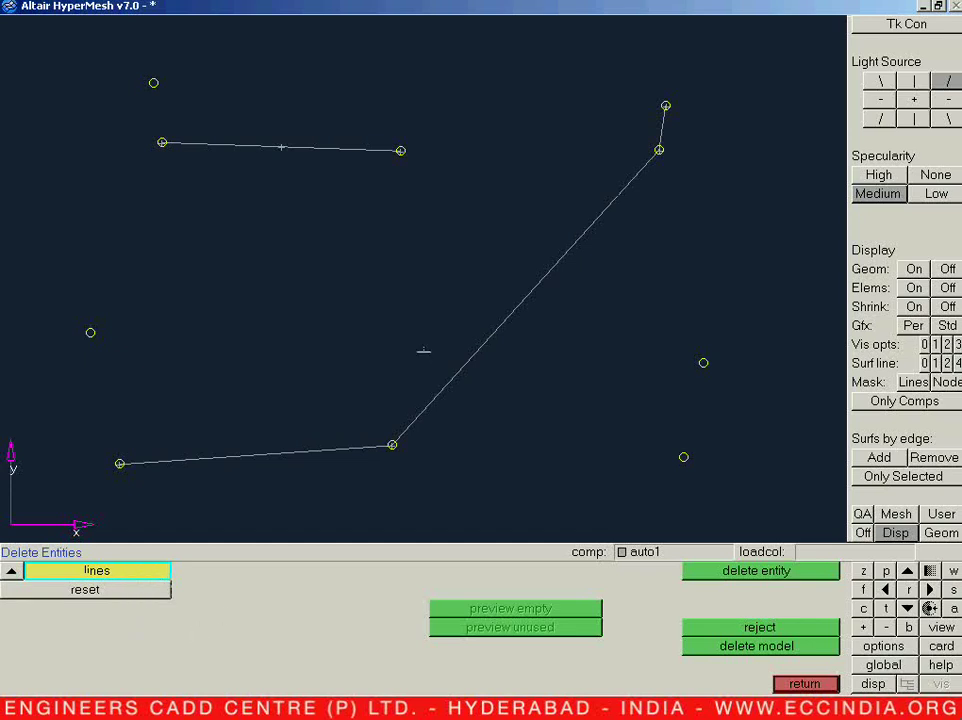
Delete both lines together and reject the deletion
click(327, 147)
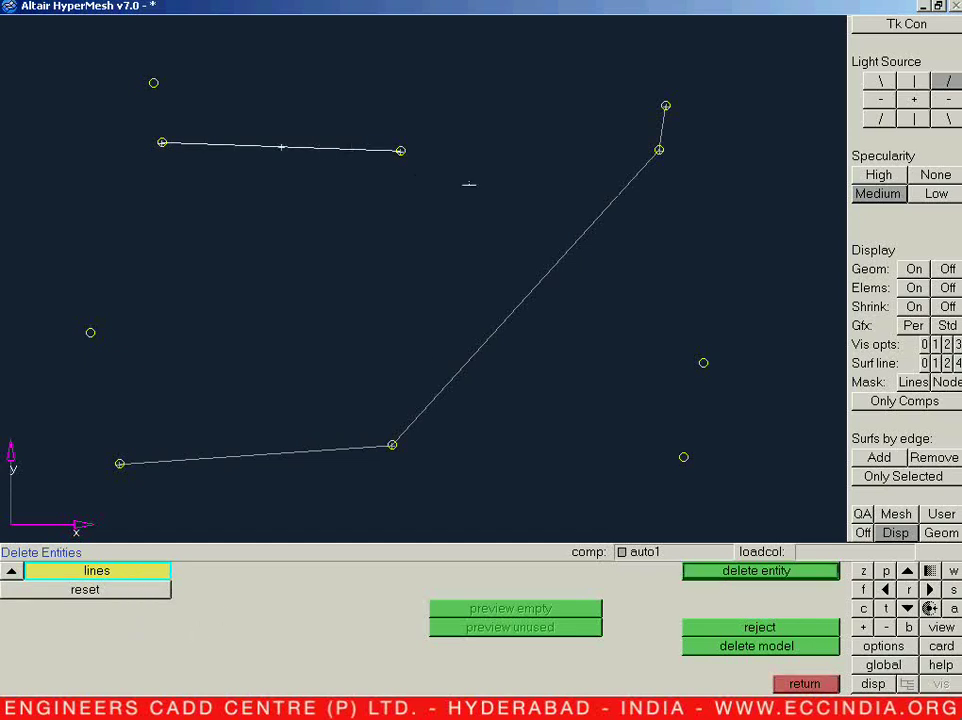
click(605, 194)
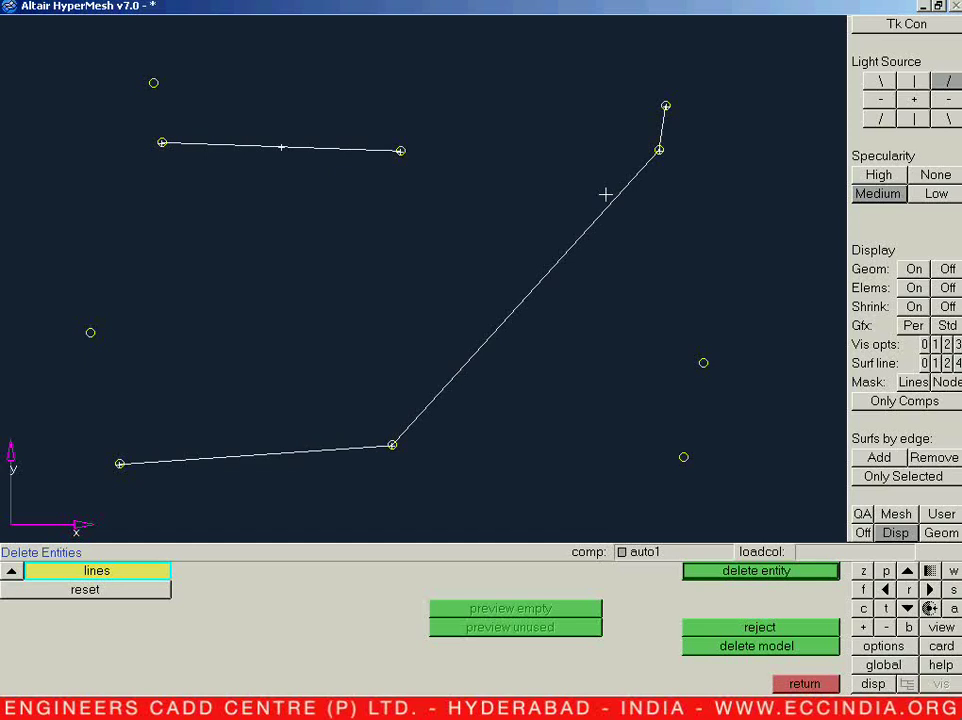
click(714, 572)
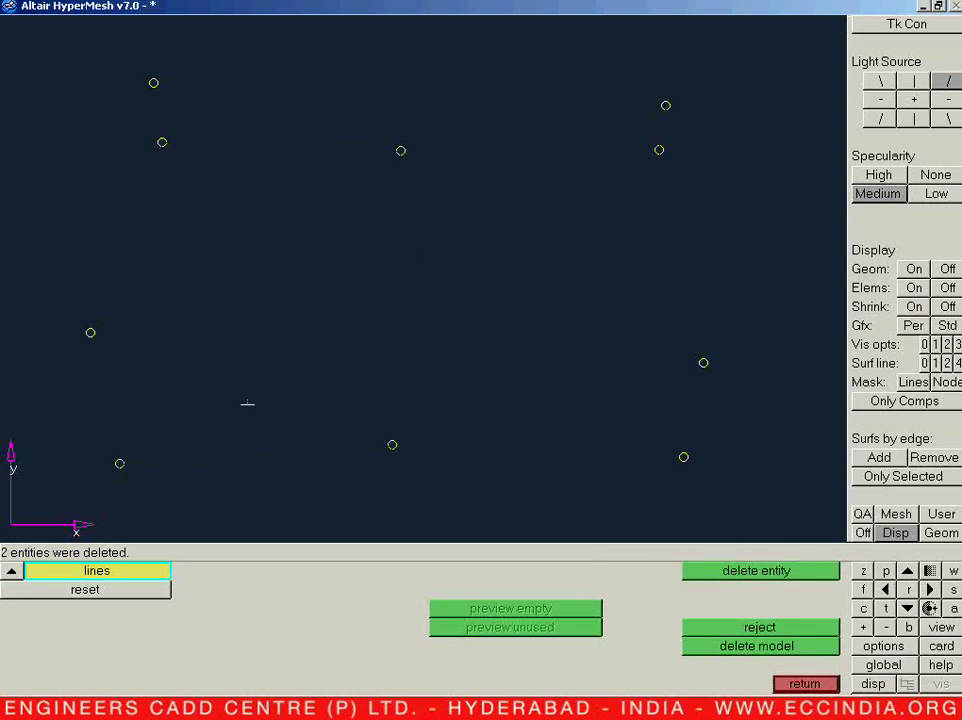
click(740, 628)
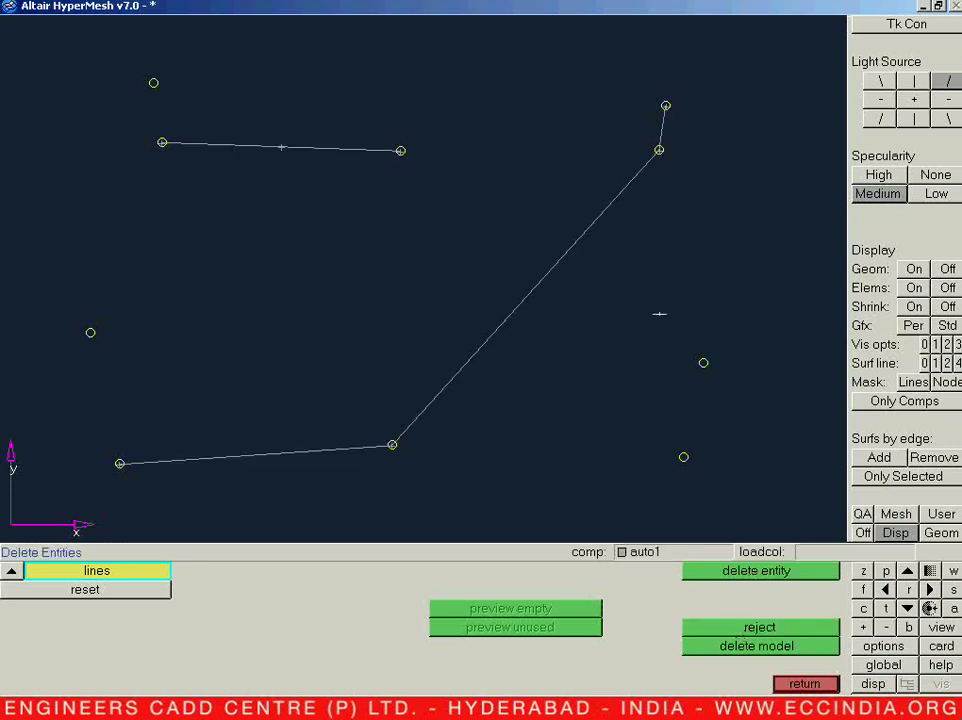
Delete only the line between the inner upper-left and upper-middle nodes, reject the deletion, and leave the Delete tool
click(313, 149)
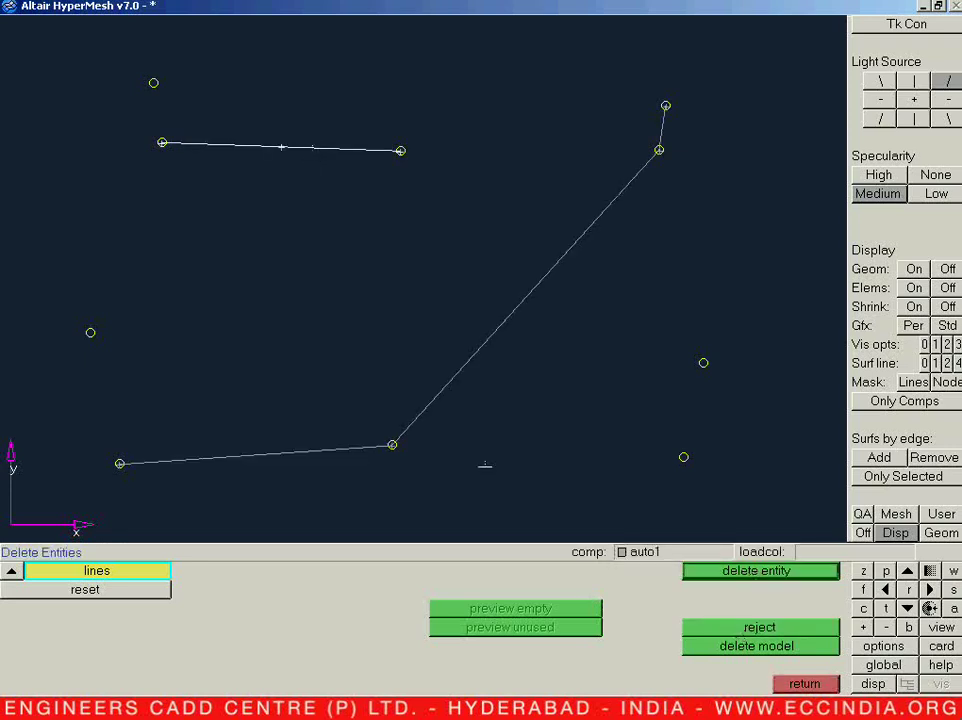
click(755, 580)
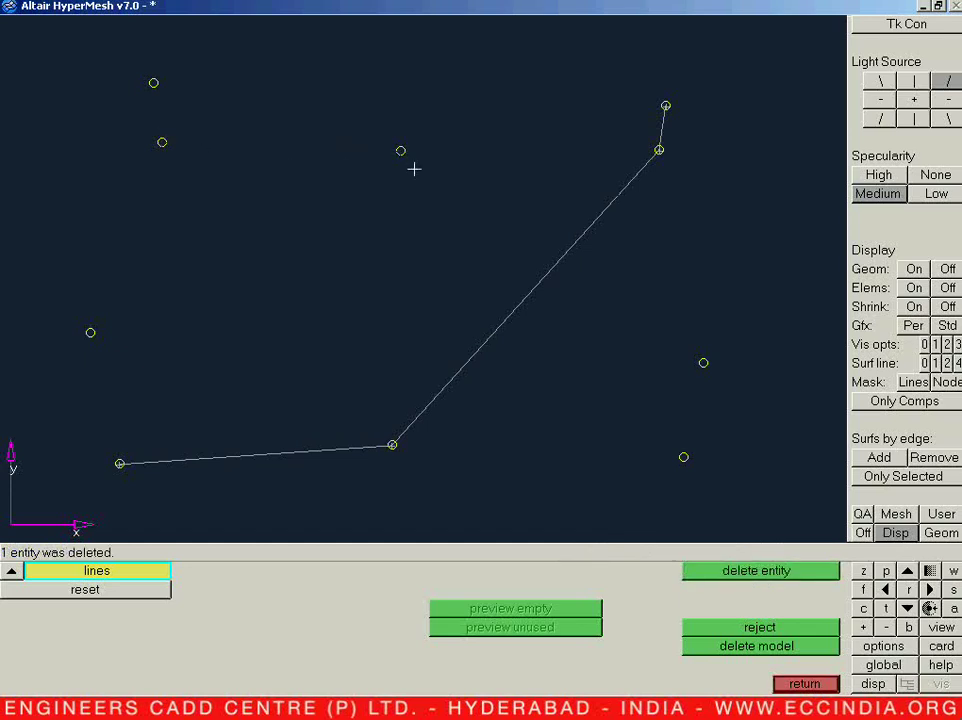
click(752, 624)
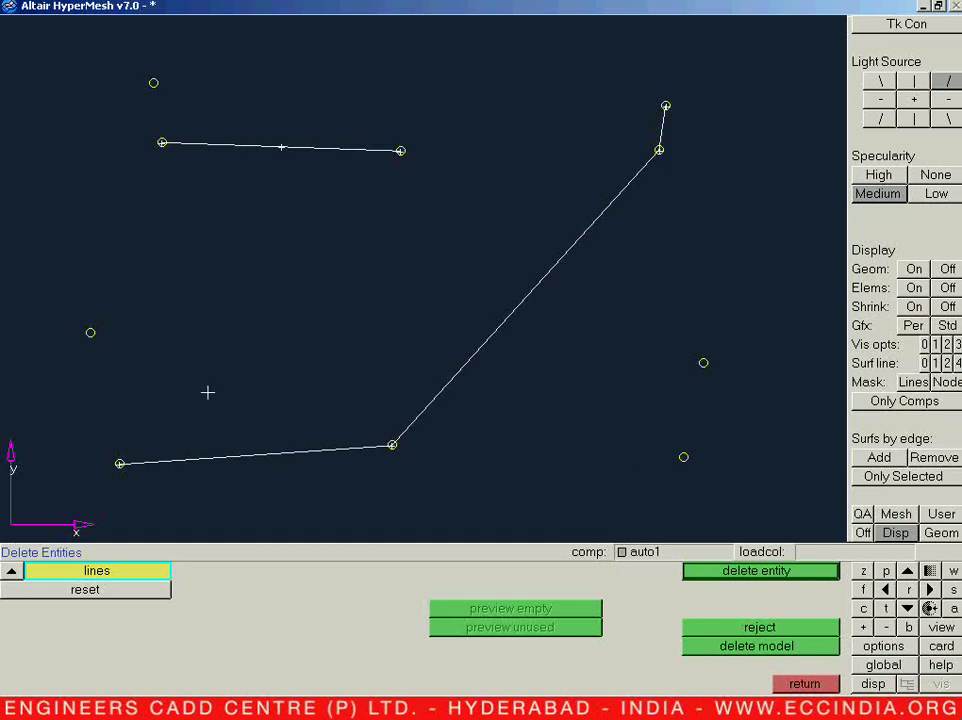
click(11, 571)
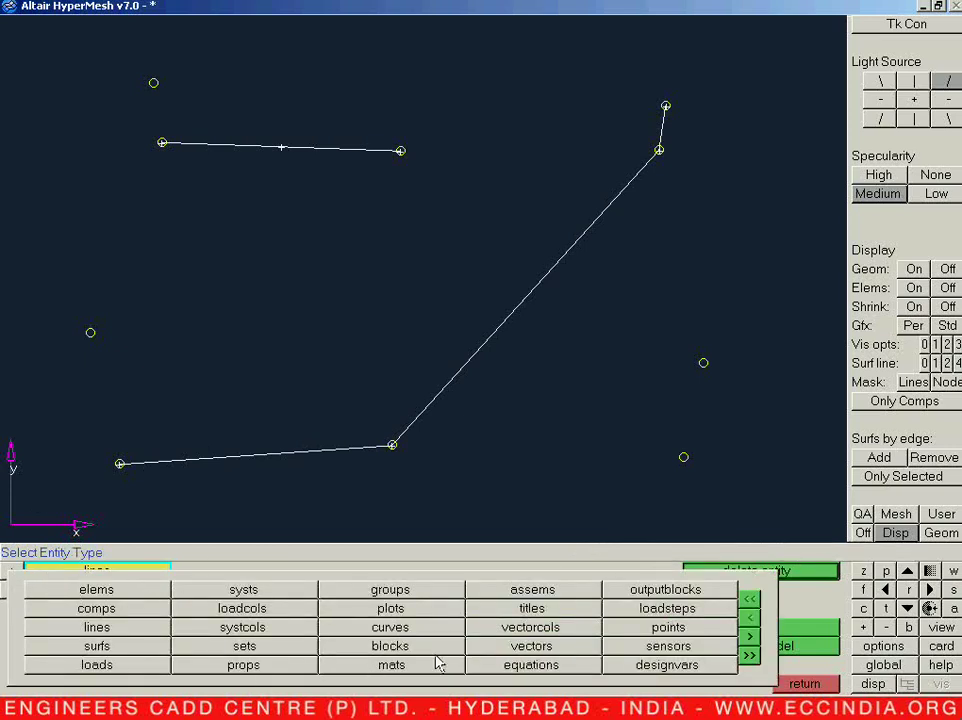
click(589, 492)
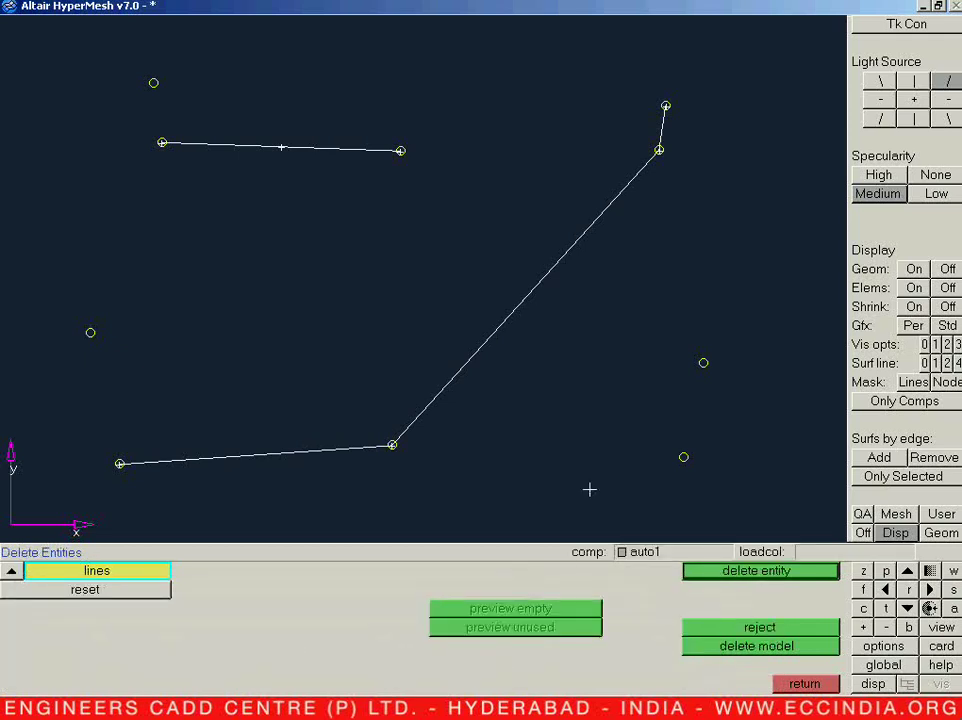
key(Escape)
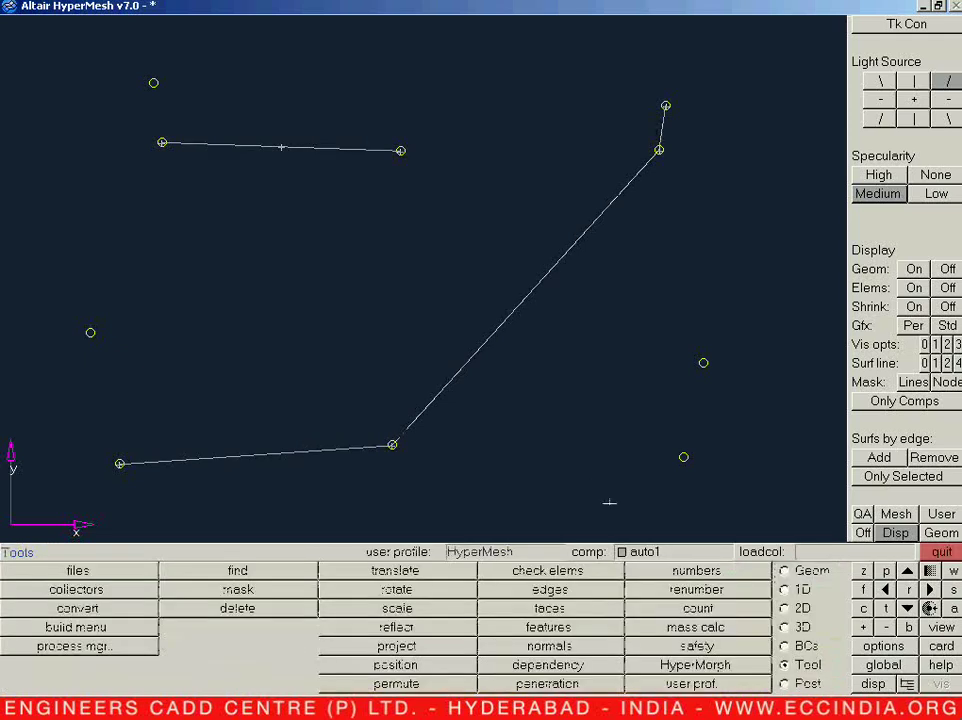
Clear the two unconnected temporary nodes at the model's lower right
click(799, 576)
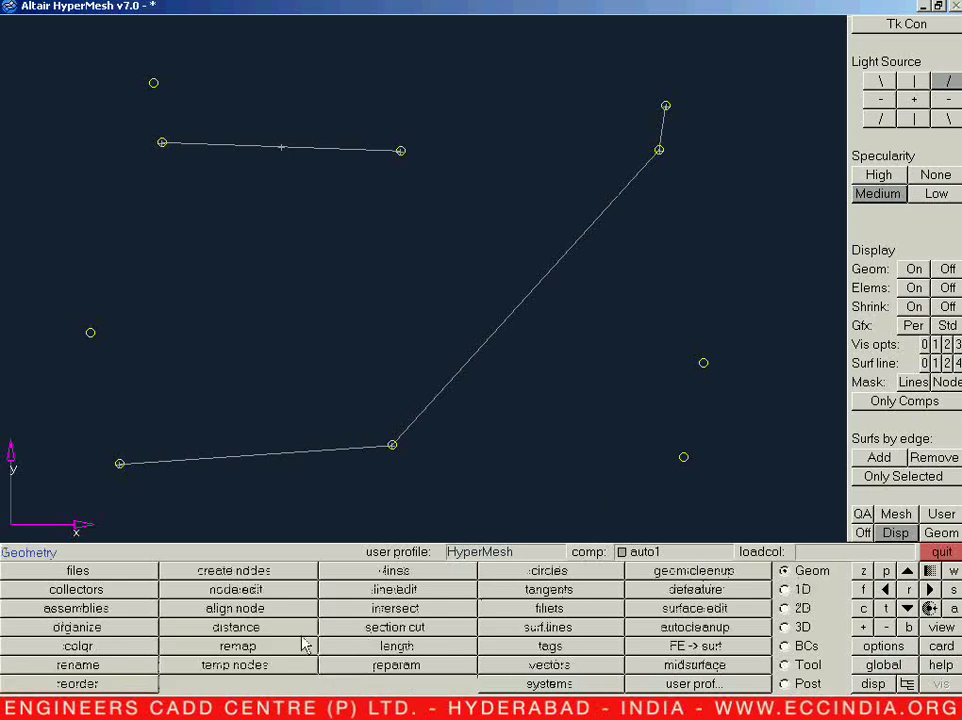
click(236, 665)
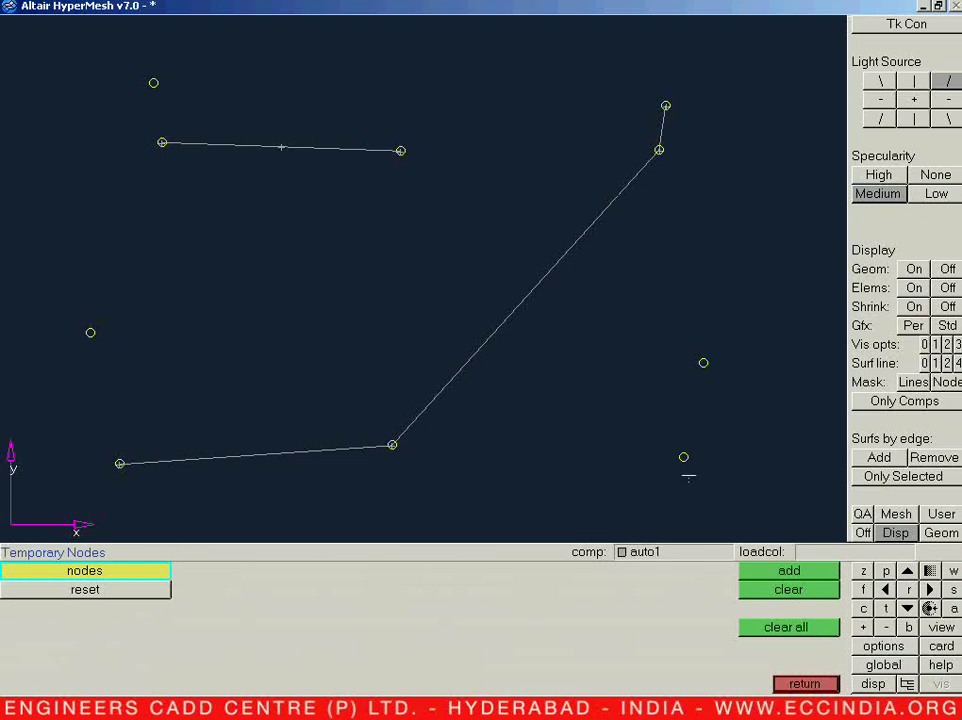
click(760, 592)
key(Escape)
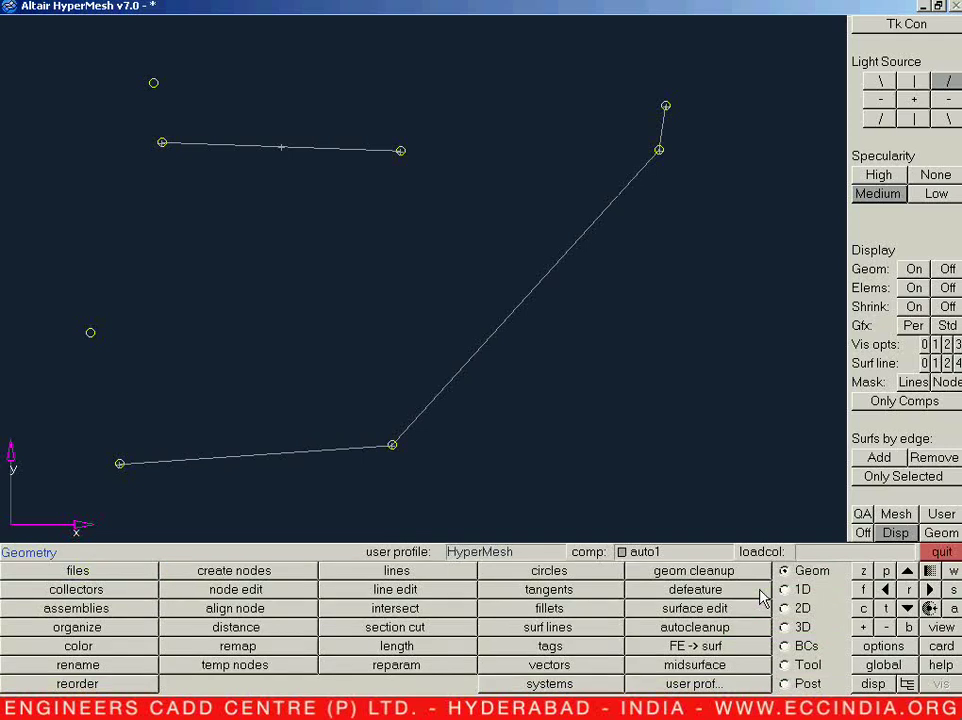
Delete the entire current model
key(F2)
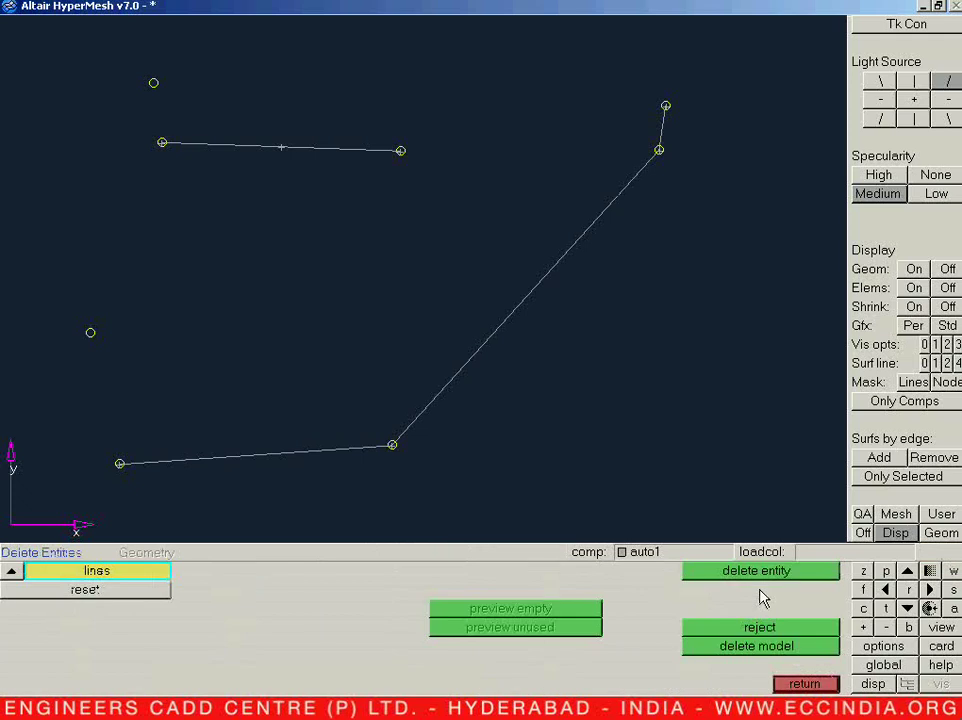
click(760, 647)
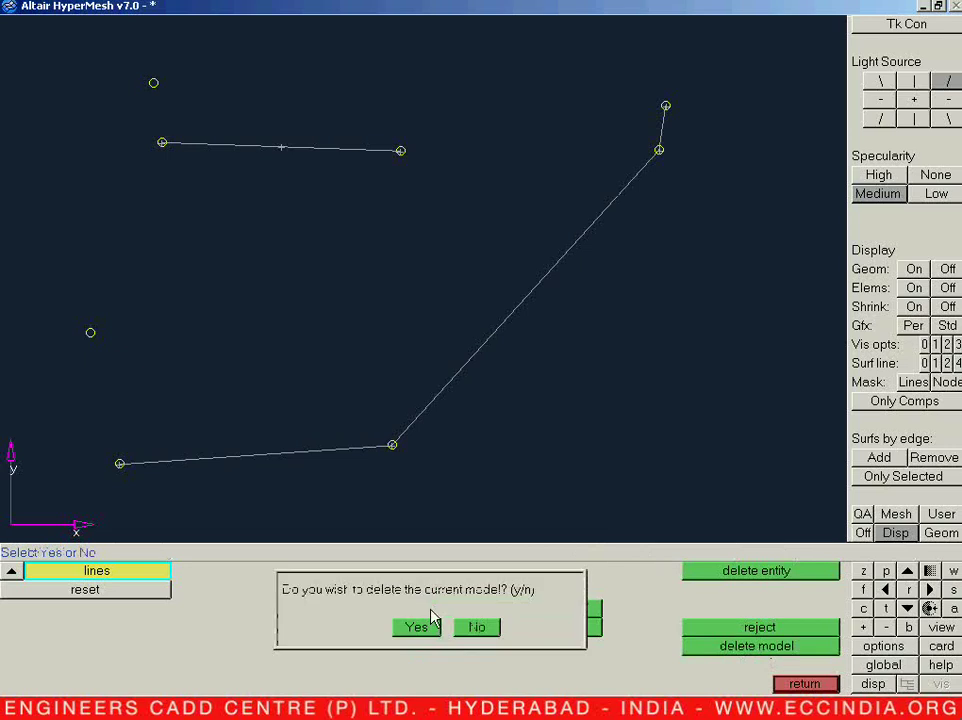
click(422, 628)
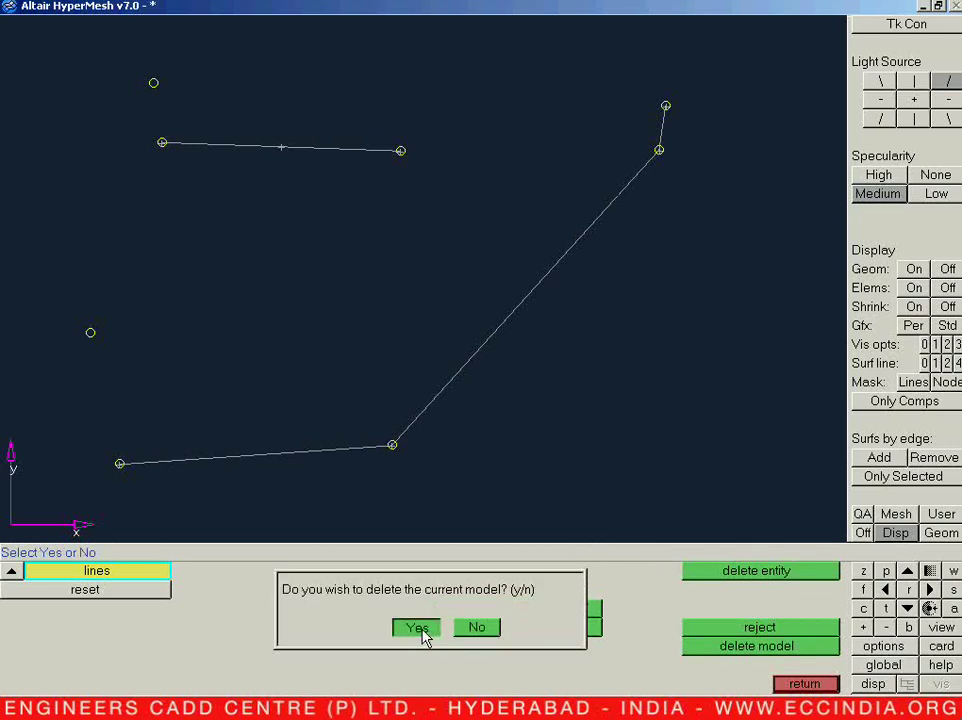
click(420, 628)
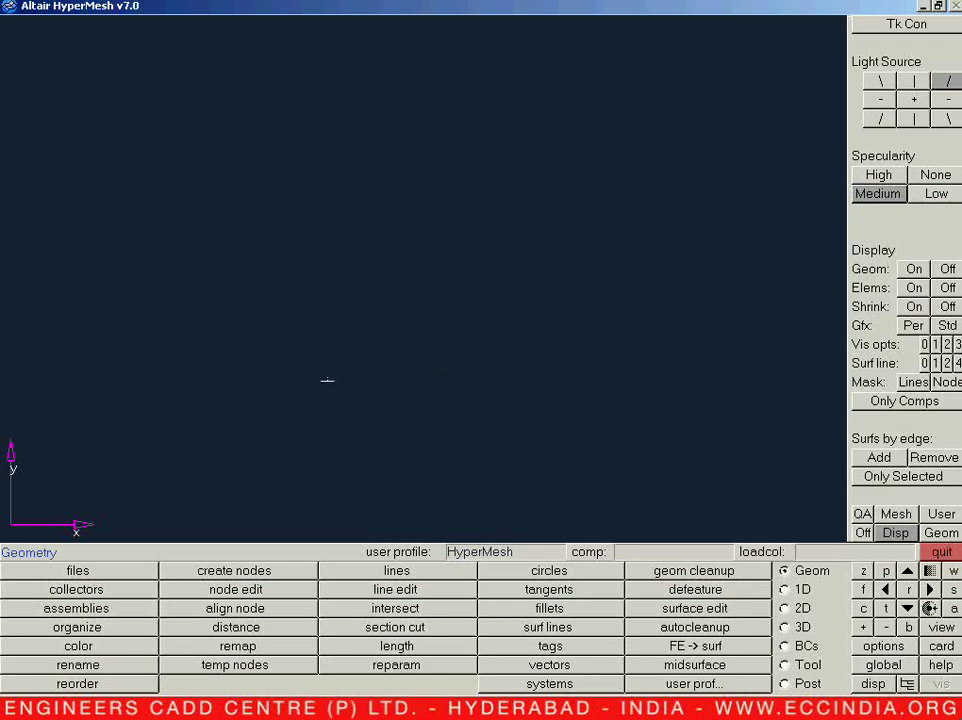
Start creating nodes on a z-axis plane and define the plane's base point by coordinates
key(F8)
click(258, 587)
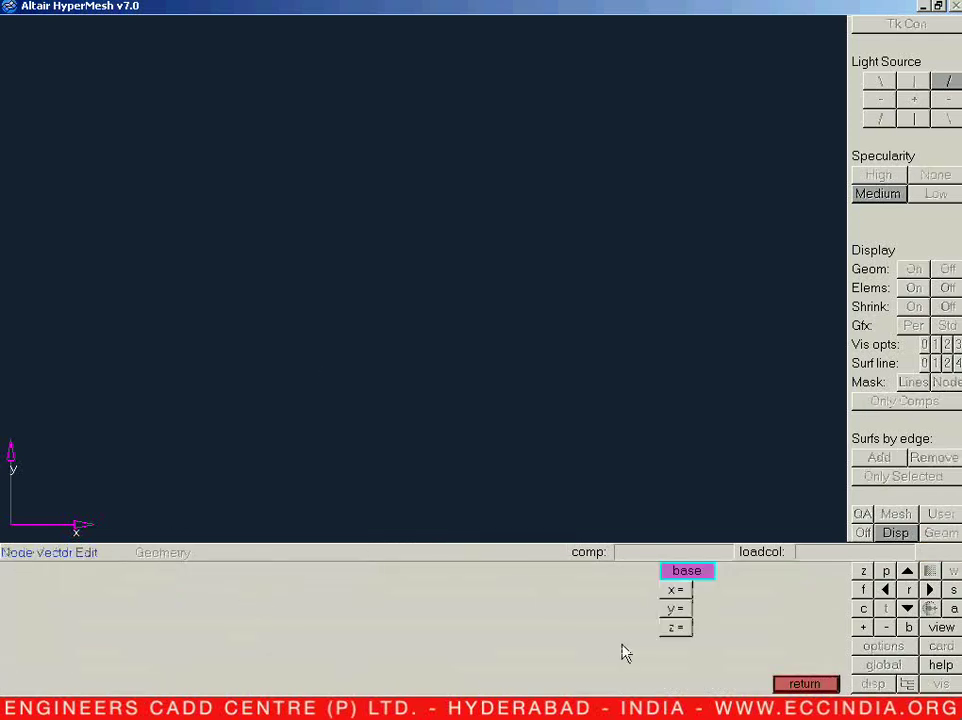
click(675, 627)
click(804, 683)
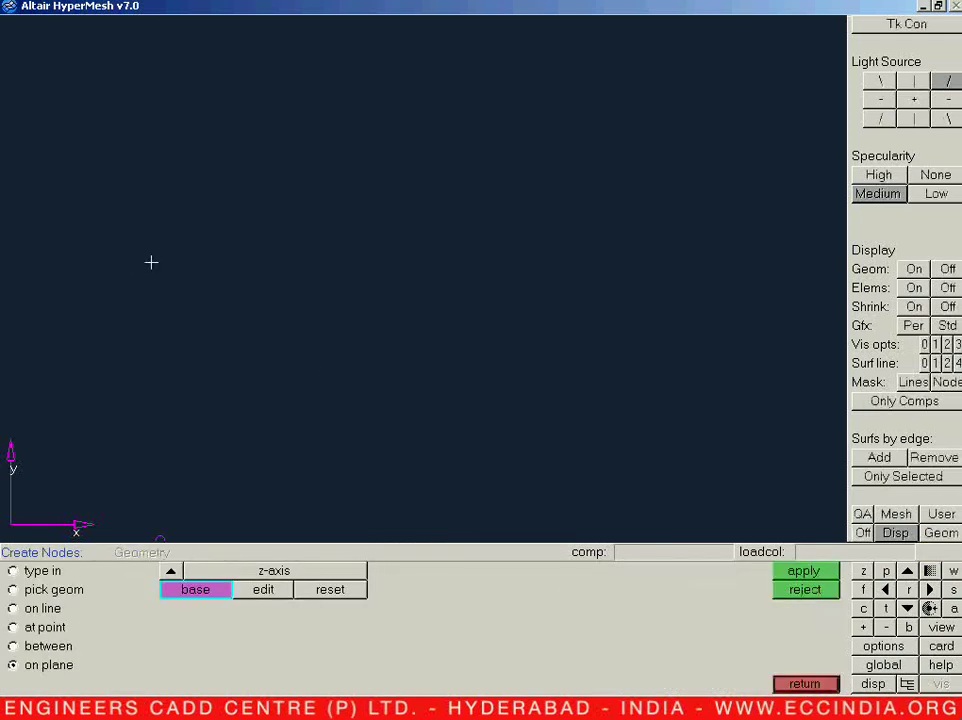
Create nine nodes on the z-axis plane in a rough three-by-three arrangement
click(803, 575)
click(156, 273)
click(194, 127)
click(731, 136)
click(722, 453)
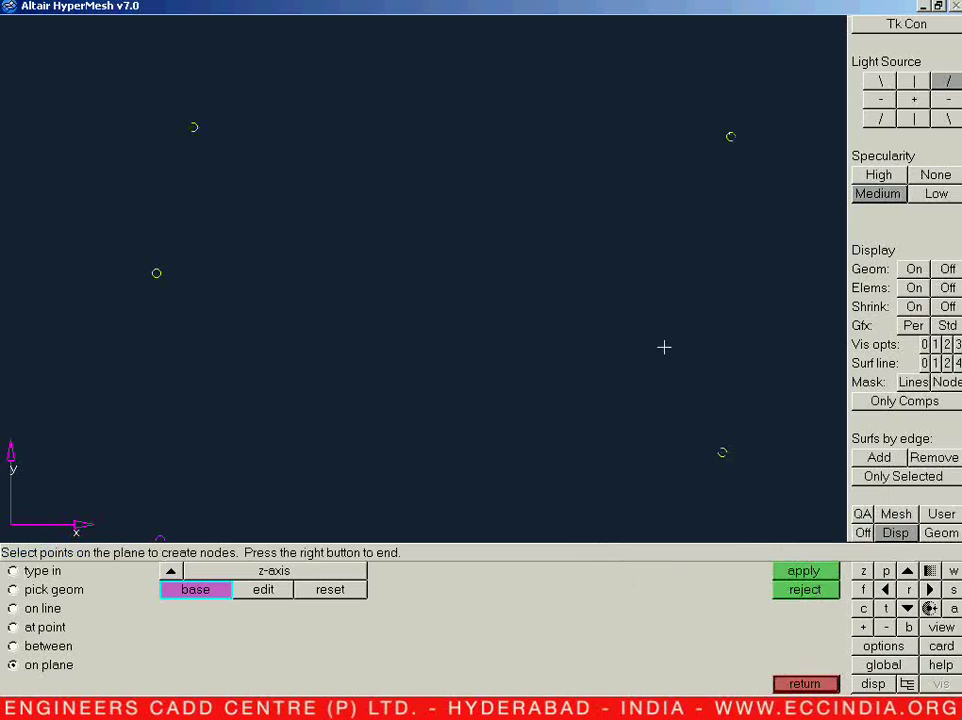
click(487, 120)
click(485, 447)
click(139, 450)
click(469, 287)
click(758, 313)
right_click(487, 366)
key(Escape)
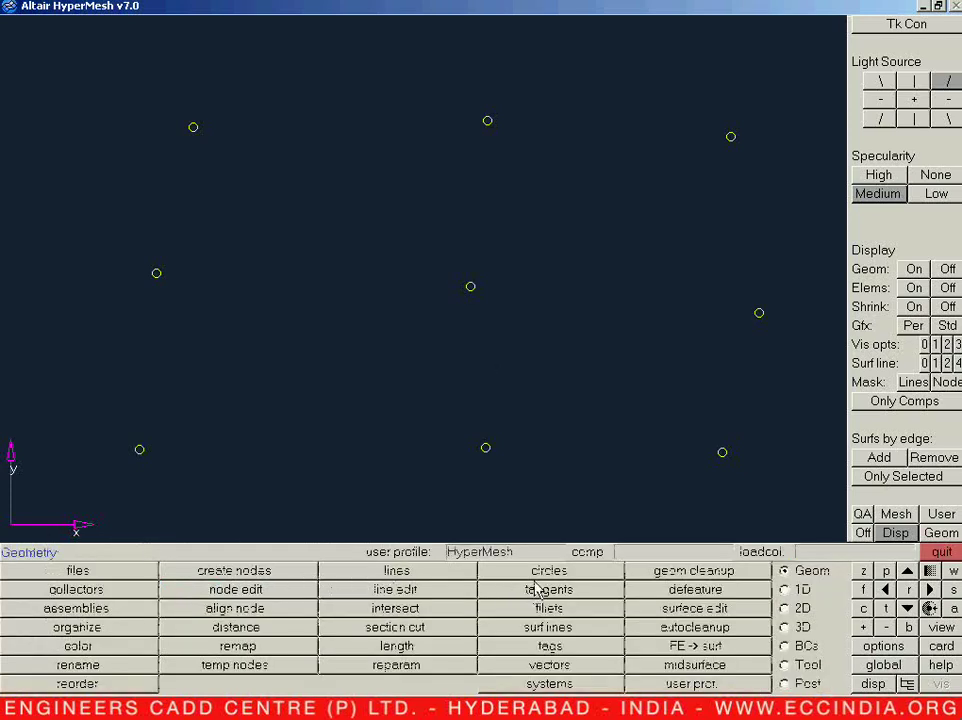
Create a linear line from the middle-left node to the upper-left node
click(447, 570)
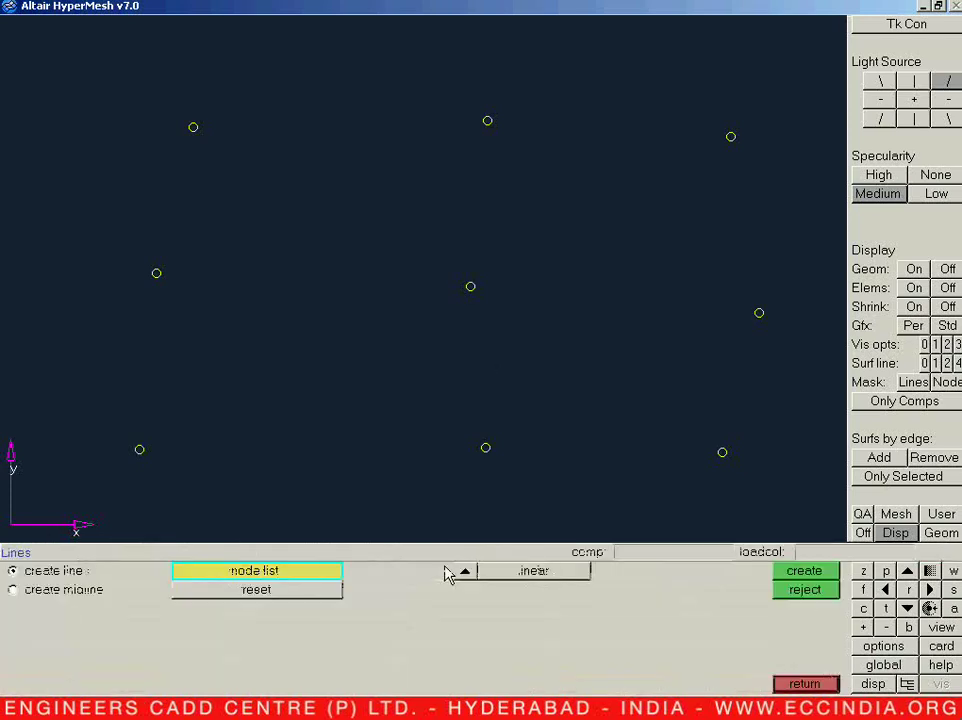
click(44, 594)
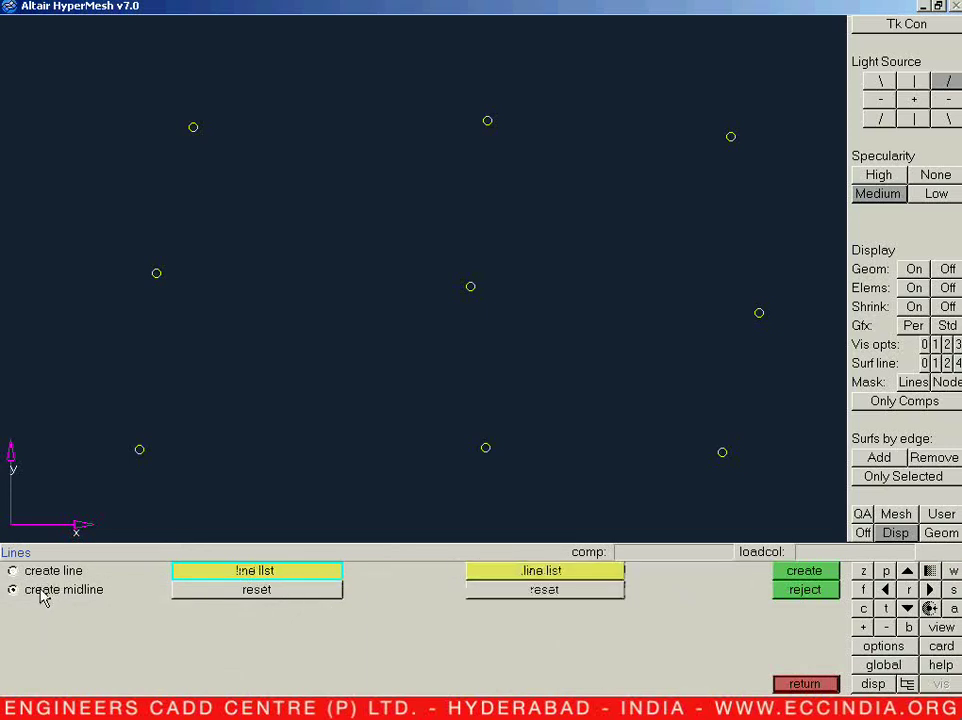
click(44, 571)
click(156, 272)
click(193, 127)
middle_click(232, 244)
Create a linear line from the centre node to the lower-middle node, and finish creating lines
click(470, 286)
click(487, 446)
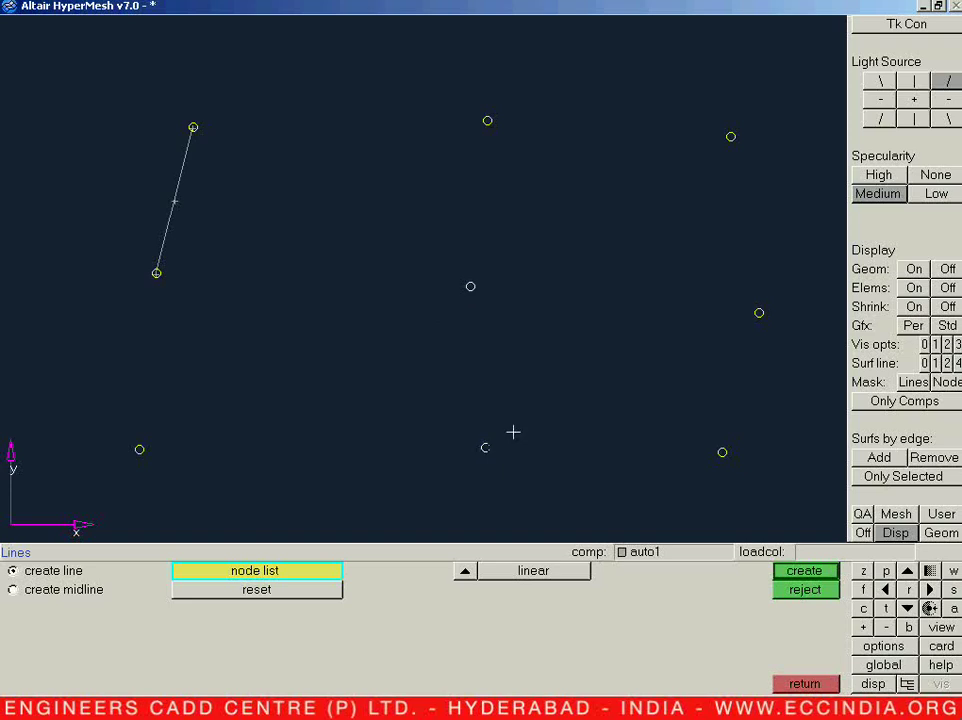
middle_click(524, 419)
middle_click(524, 420)
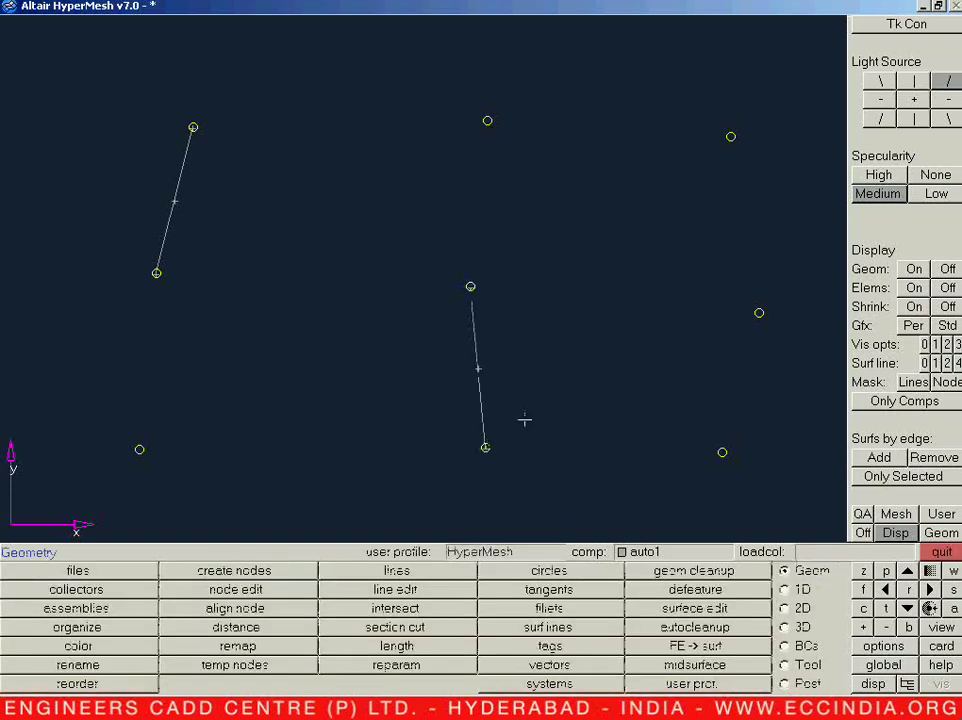
Create a midline between the upper-left line and the line joining the centre and lower-middle nodes
click(392, 571)
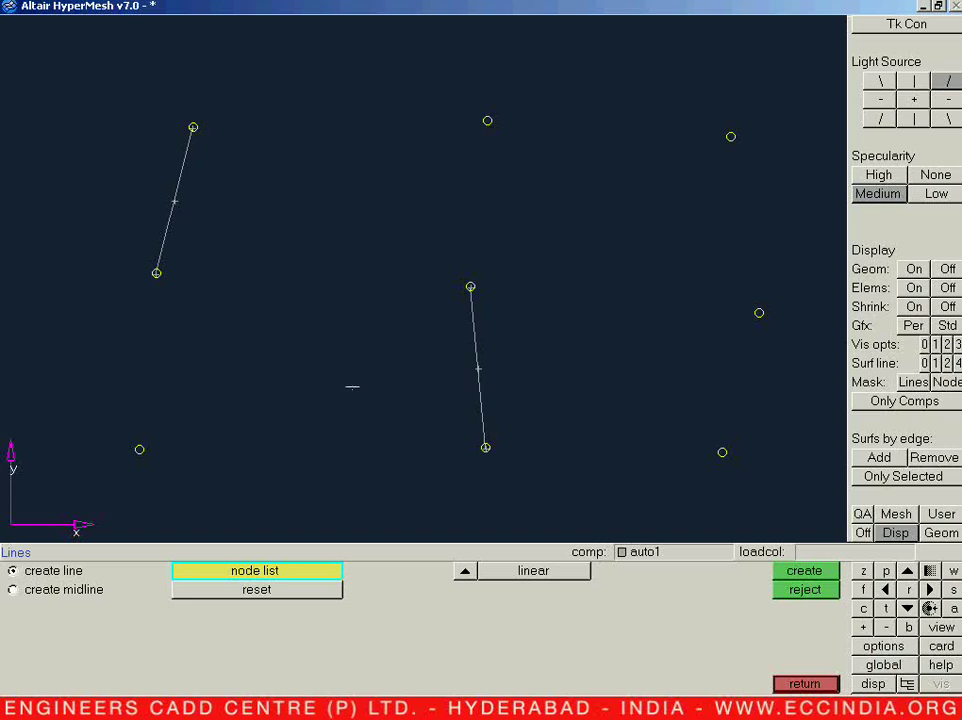
click(68, 592)
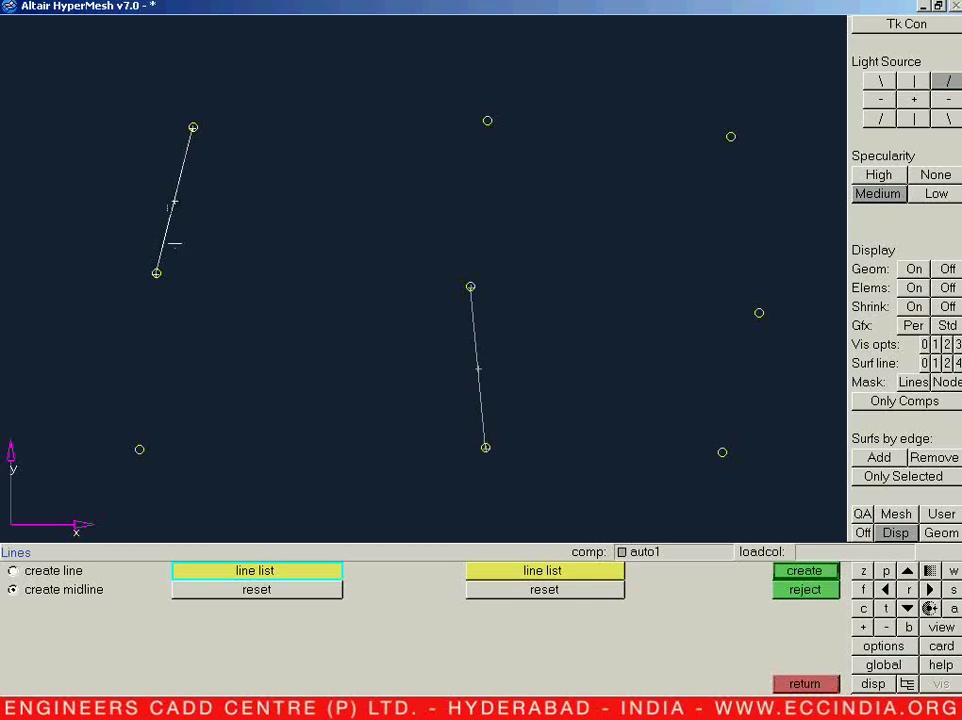
click(497, 597)
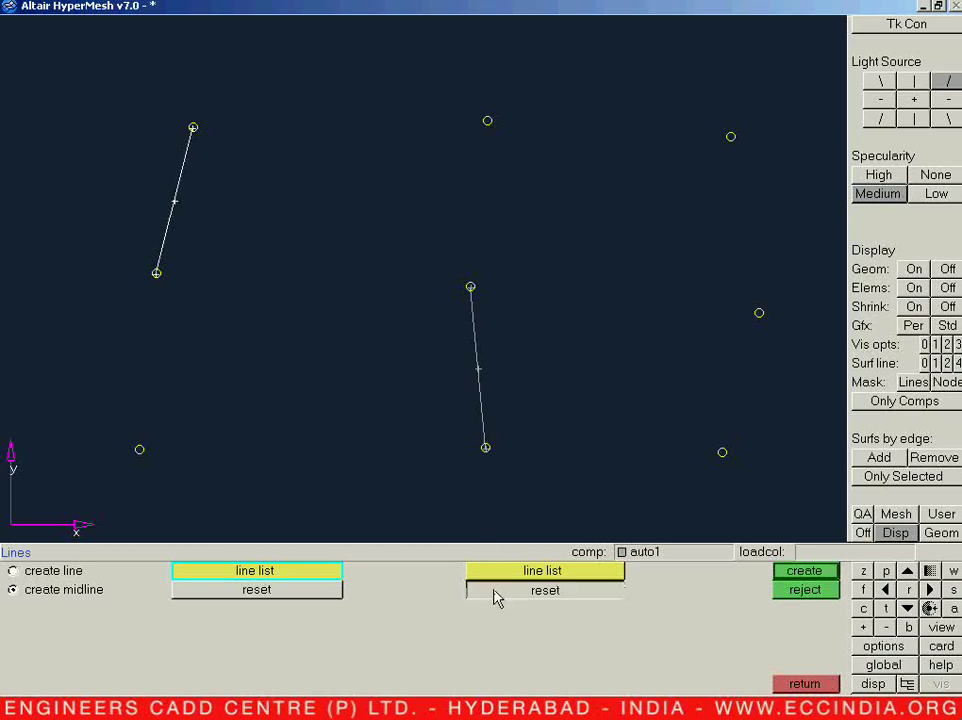
click(560, 574)
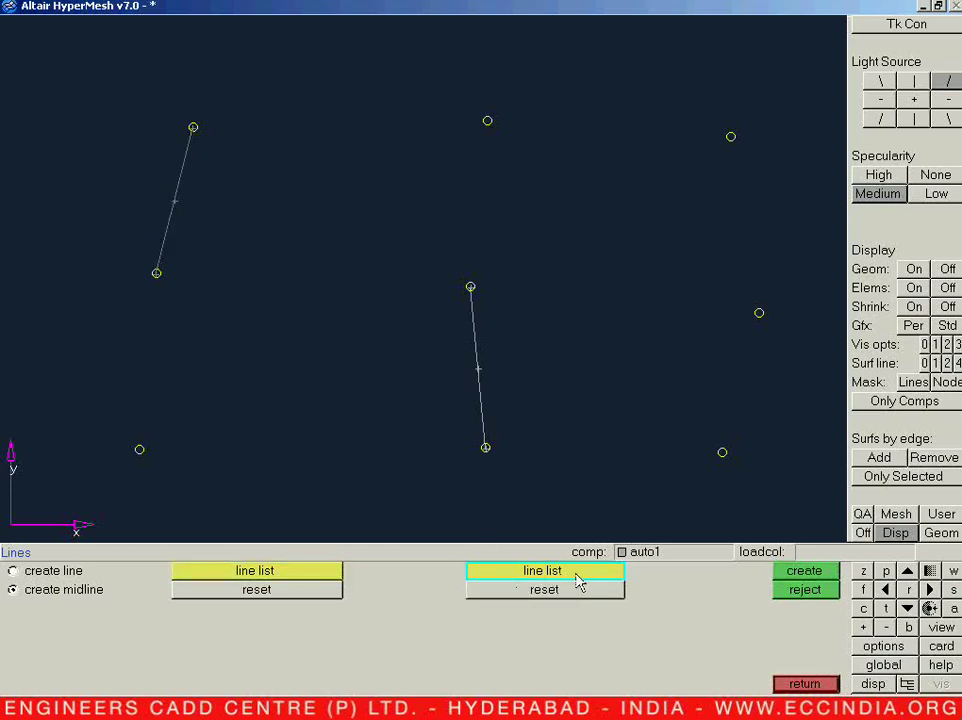
click(480, 378)
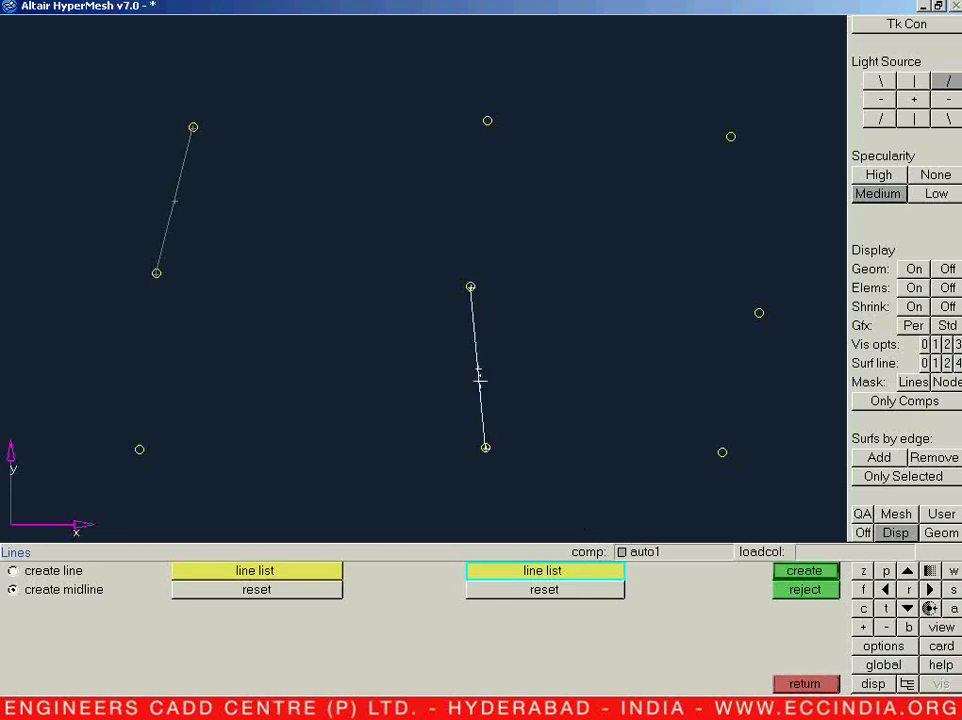
click(788, 571)
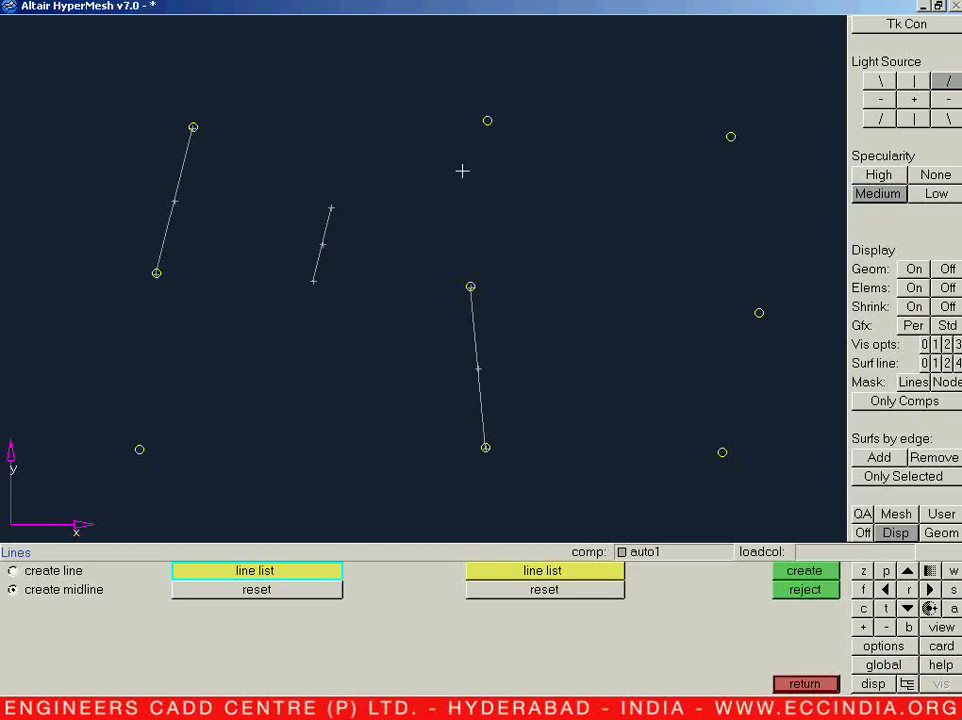
Switch the Lines tool back to creating lines from a node list
click(70, 571)
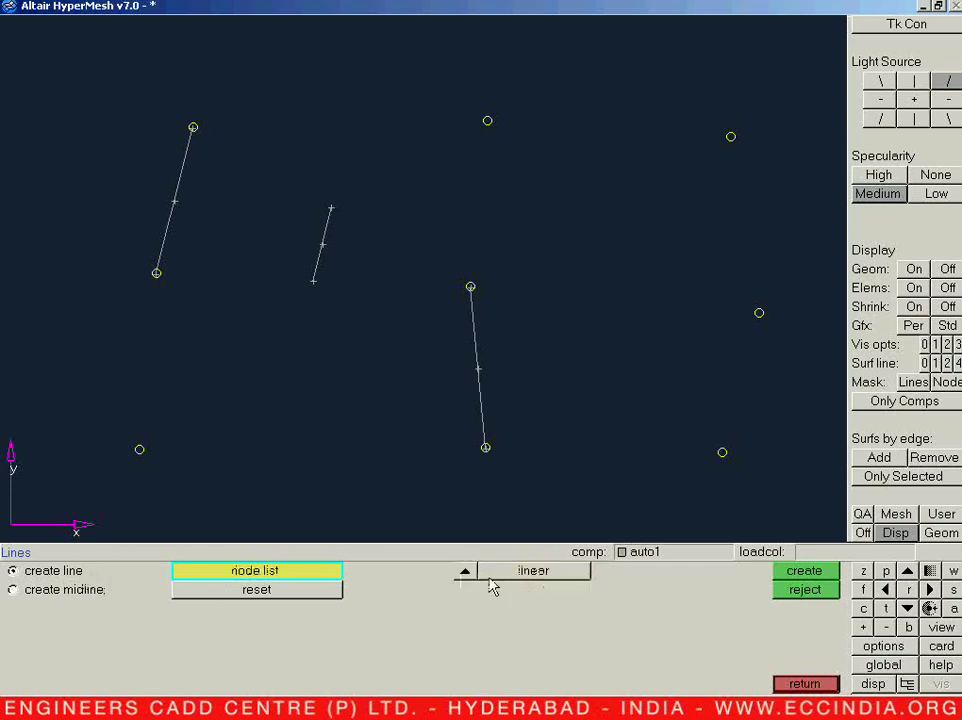